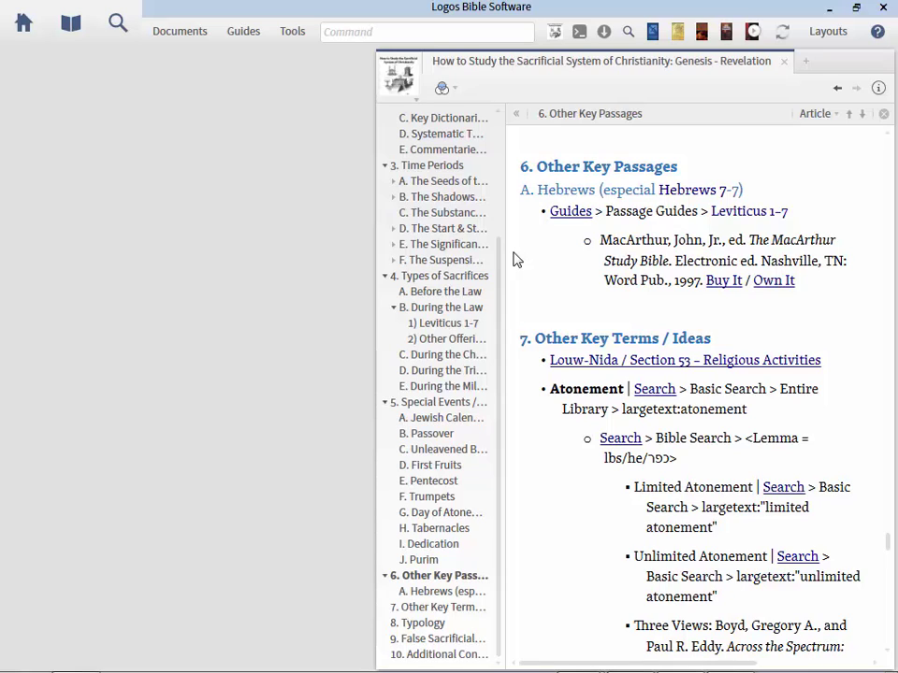
Switch to the presentation, advance from the webinar purpose slide to the topics slide, and return to Logos Bible Software
key("alt+Tab")
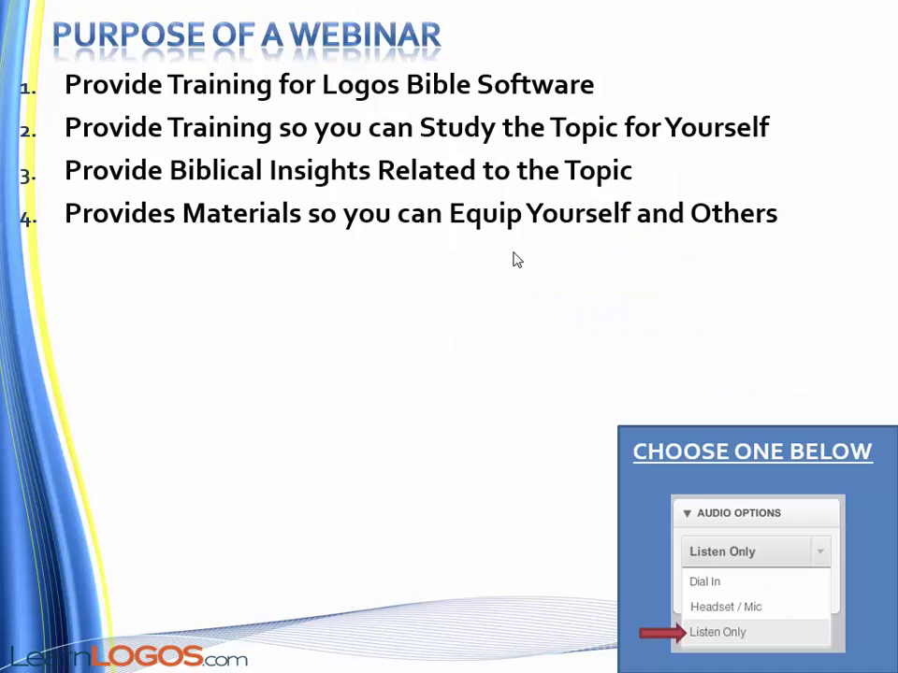
key("Right")
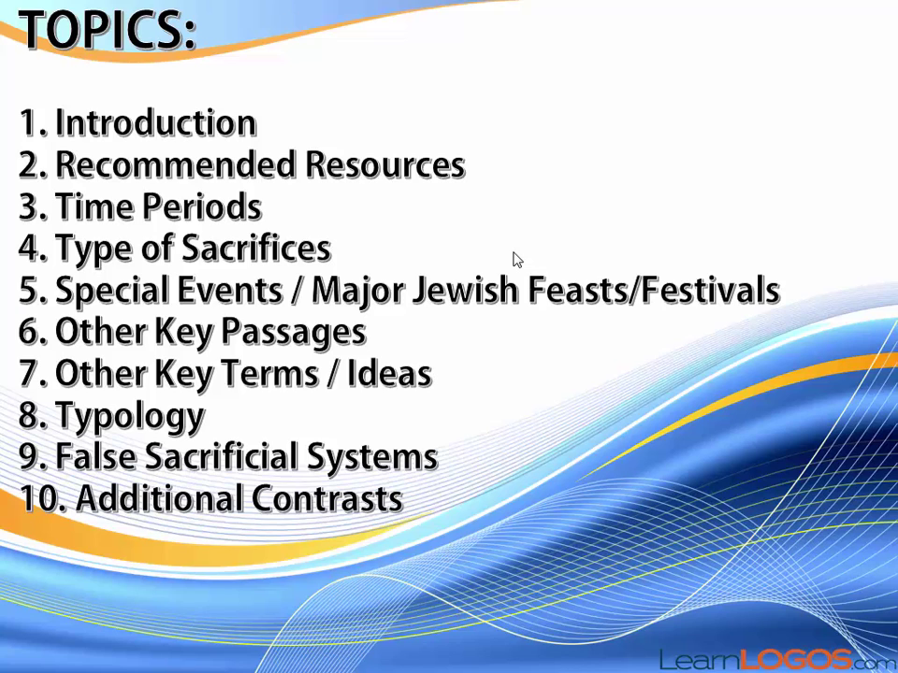
key("alt+Tab")
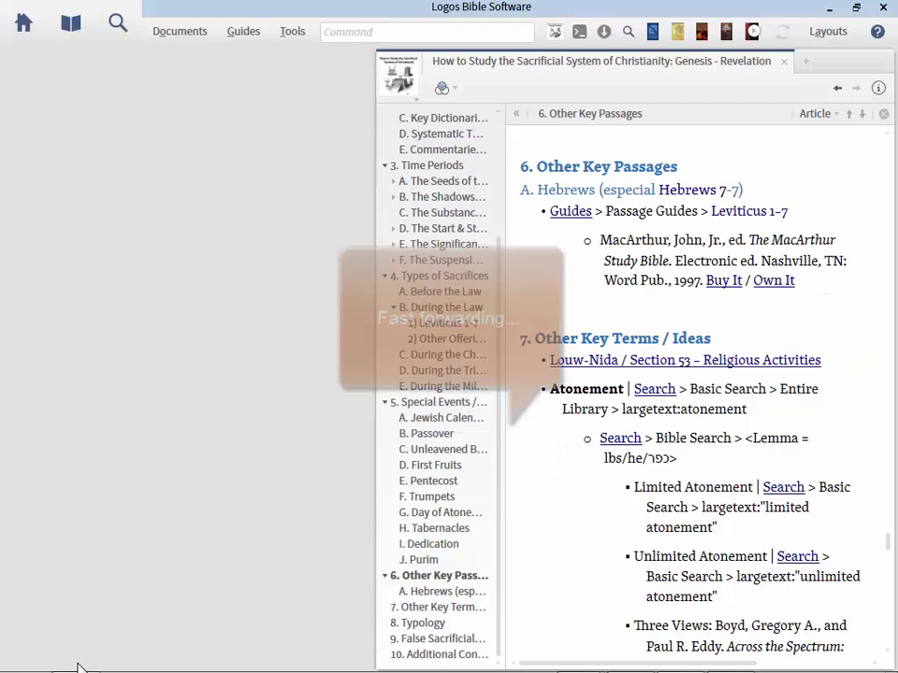
Run a Basic search of all text in the entire library for "largetext:sacrifice"
scroll(440, 281, "up", 10)
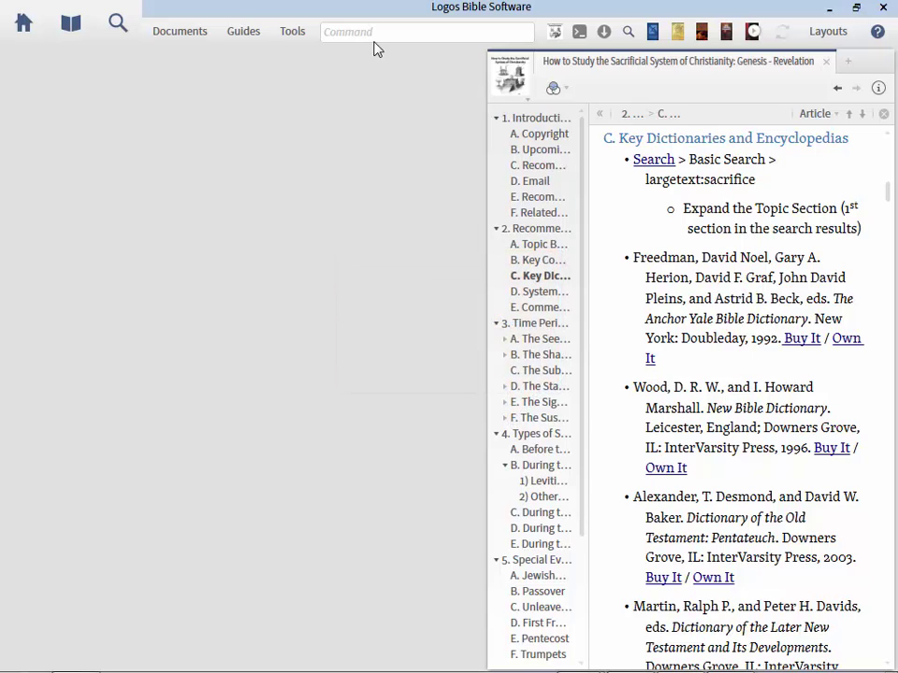
left_click(119, 31)
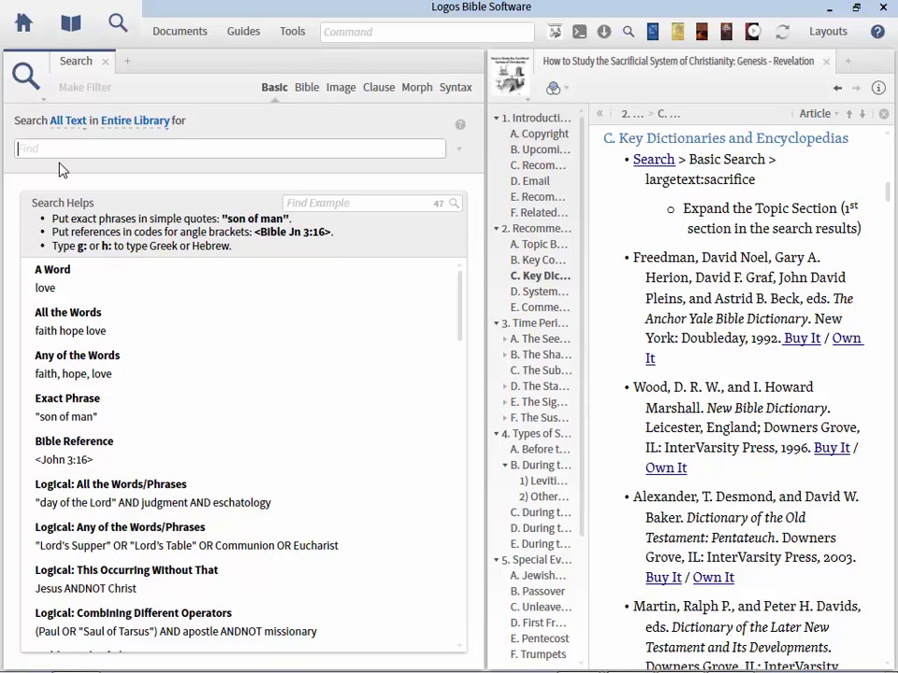
type("lar")
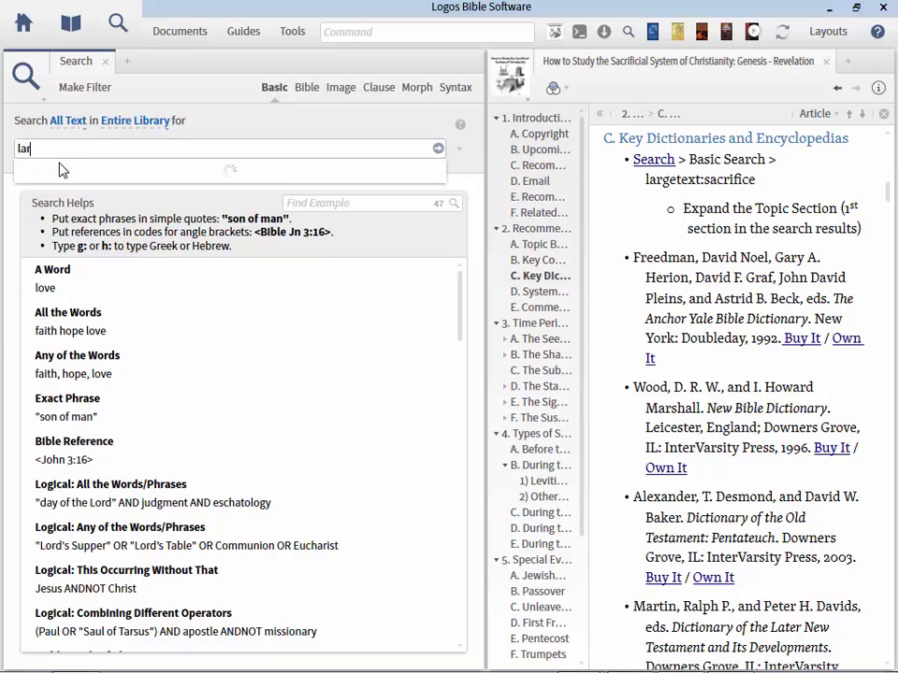
type("getext:")
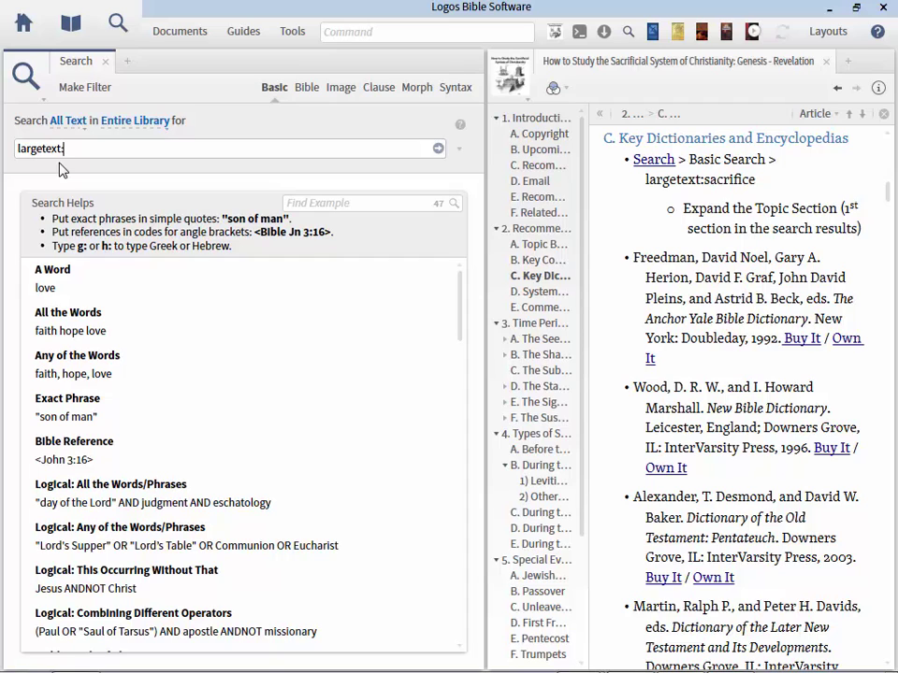
type("sacrifice")
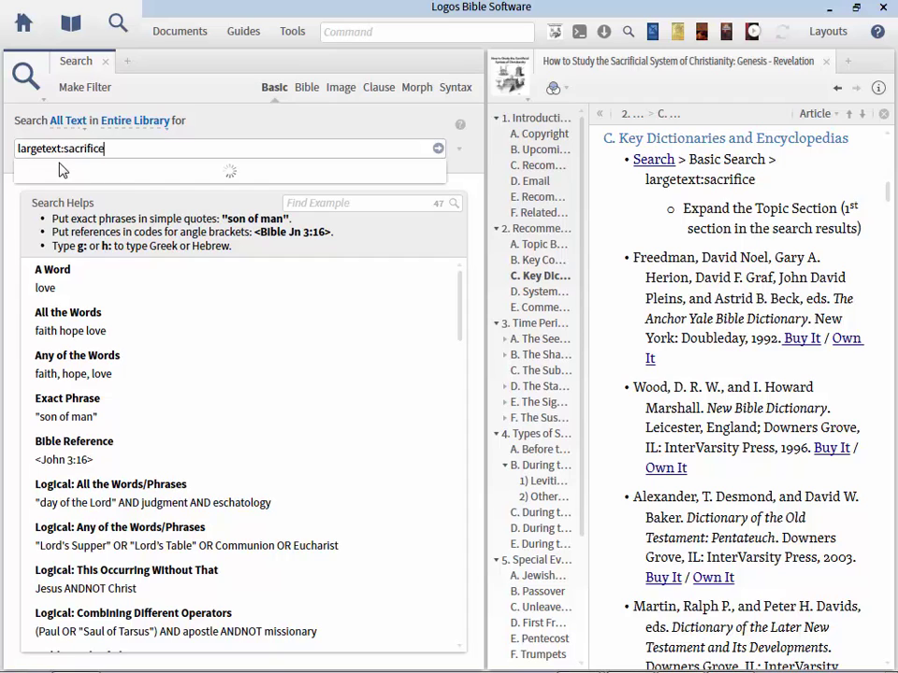
key("Return")
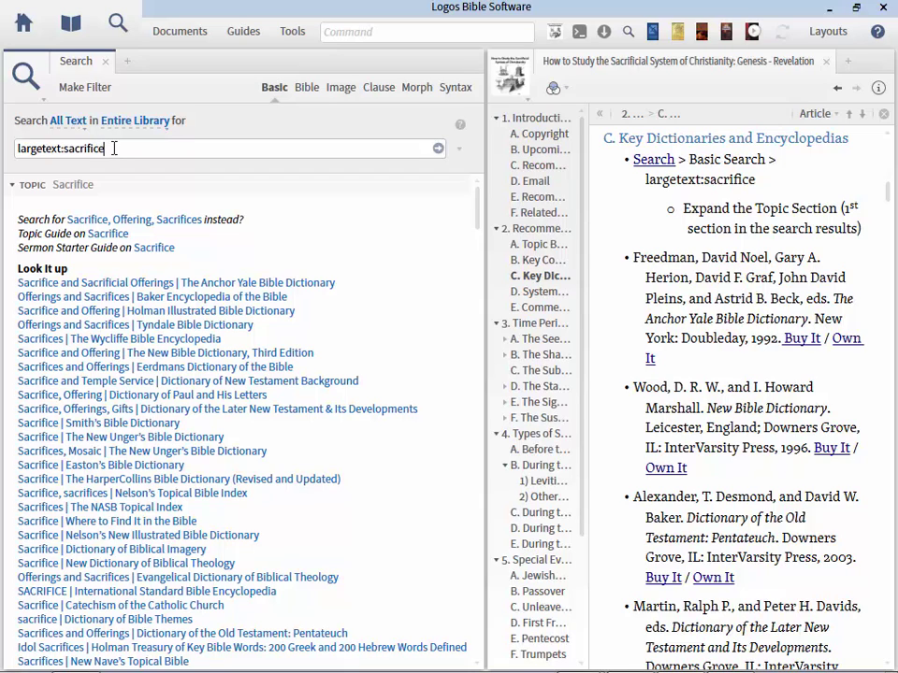
Collapse the Topic and Library Results sections, expand Topic again, and review its dictionary articles on sacrifice
left_click(101, 185)
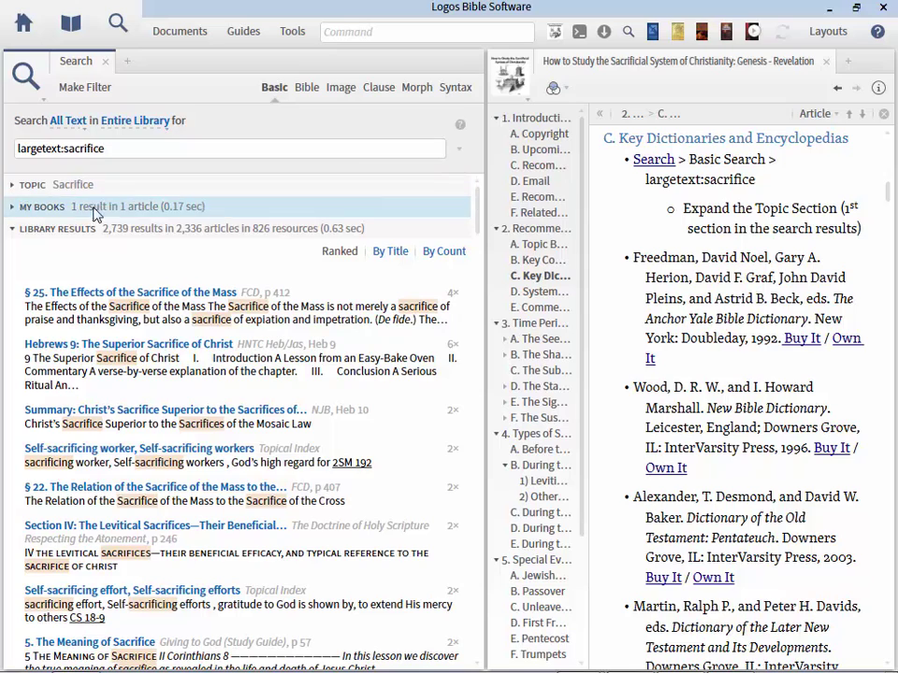
left_click(89, 231)
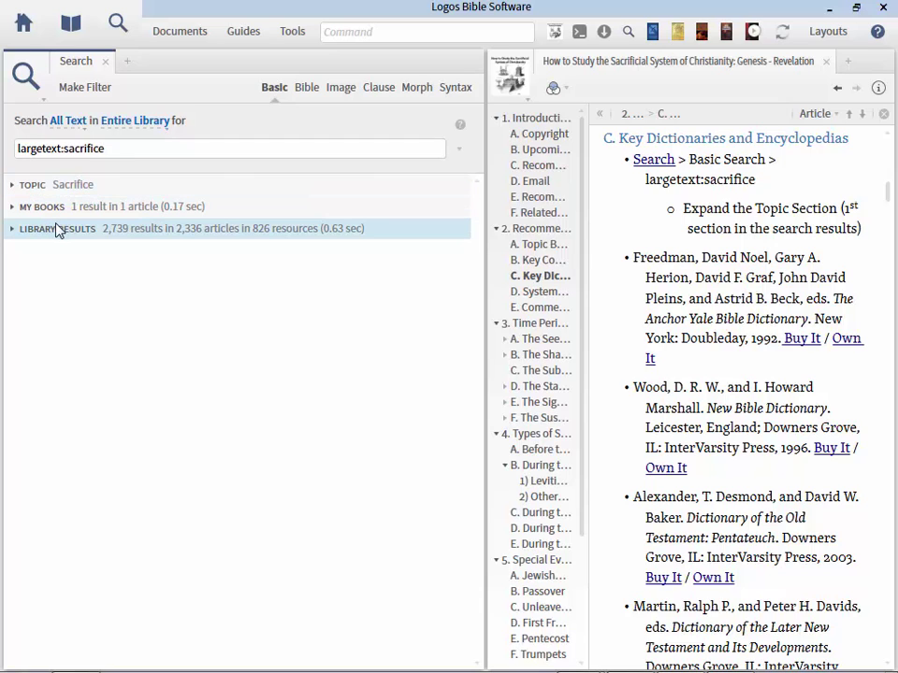
left_click(41, 186)
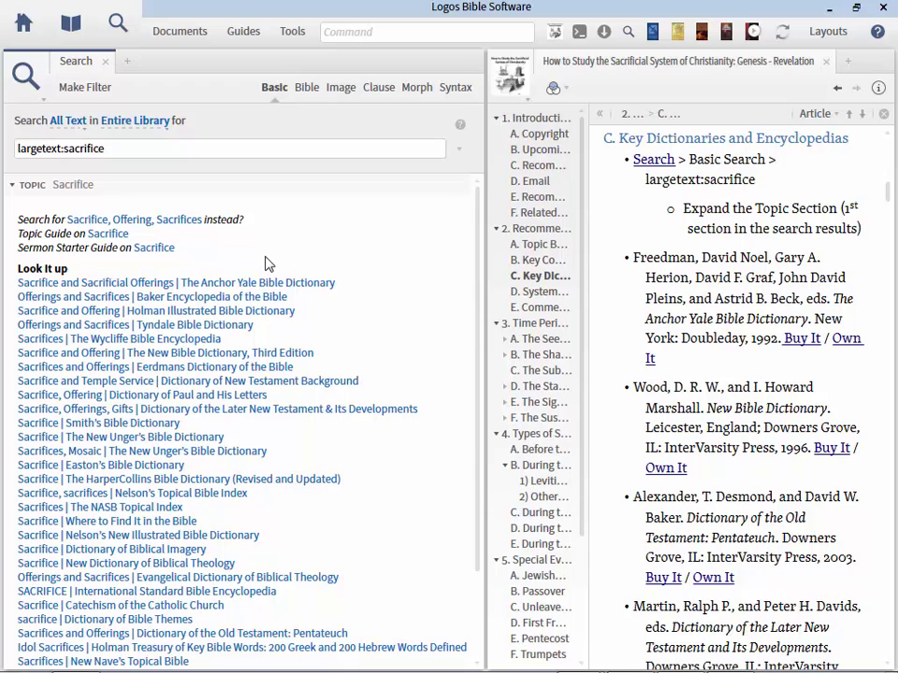
scroll(266, 264, "down", 1)
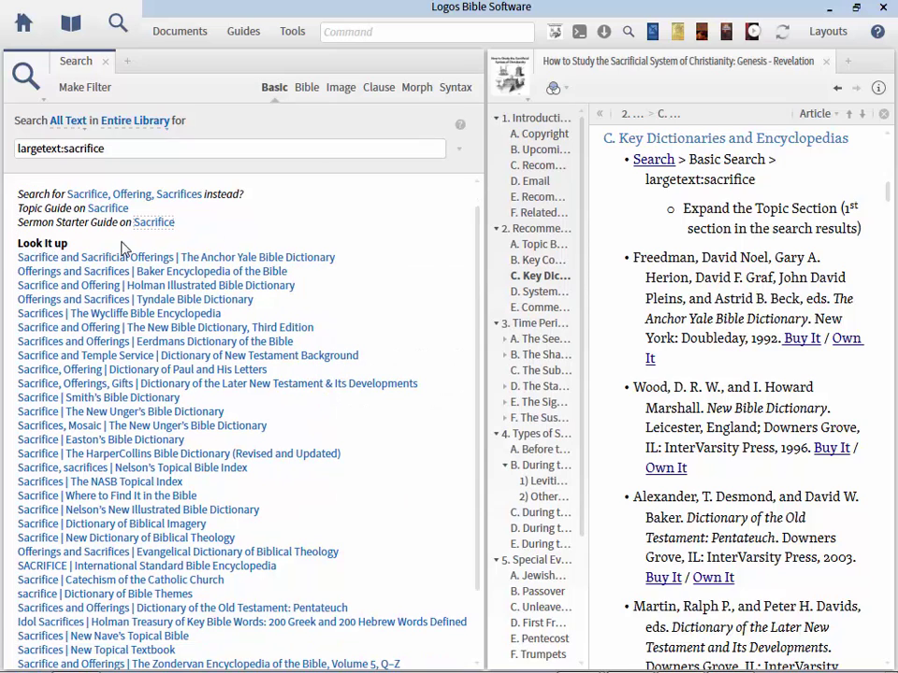
left_click_drag(483, 263, 482, 313)
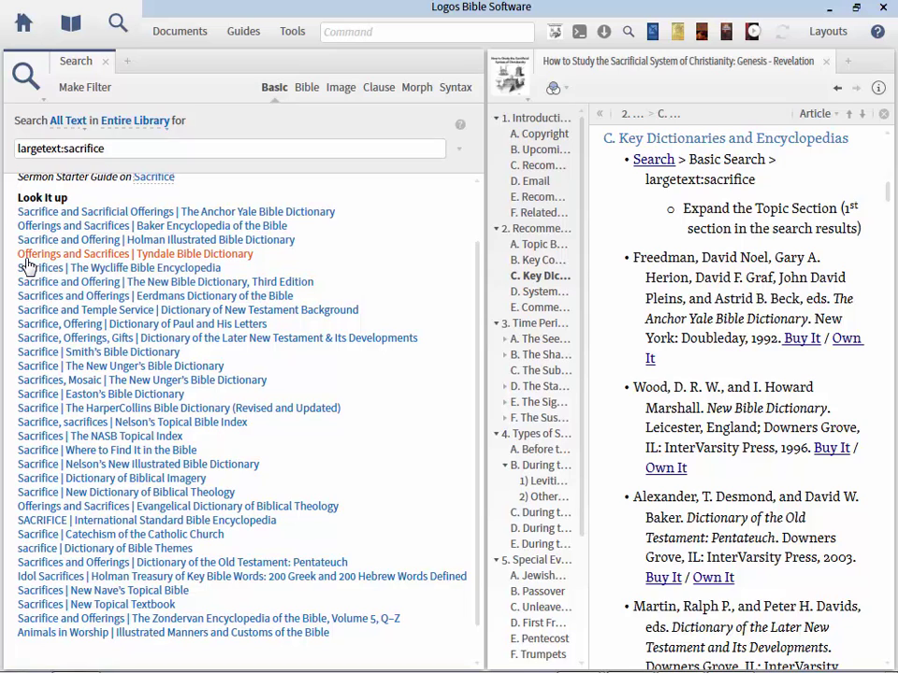
mouse_move(27, 265)
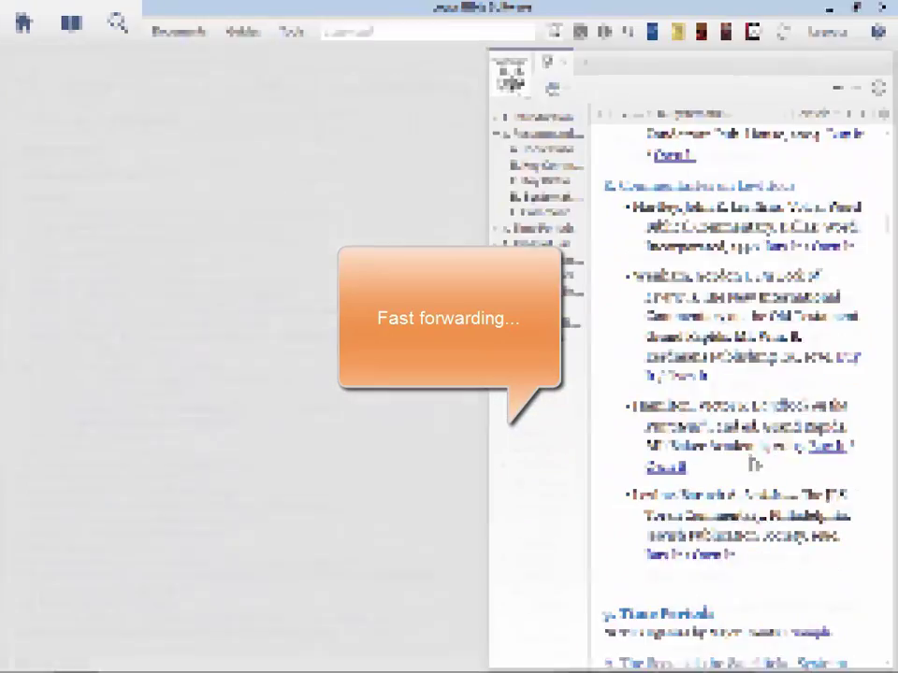
Open the example notes file linked in the note on organizing by major events under "3. Time Periods"
scroll(762, 491, "down", 2)
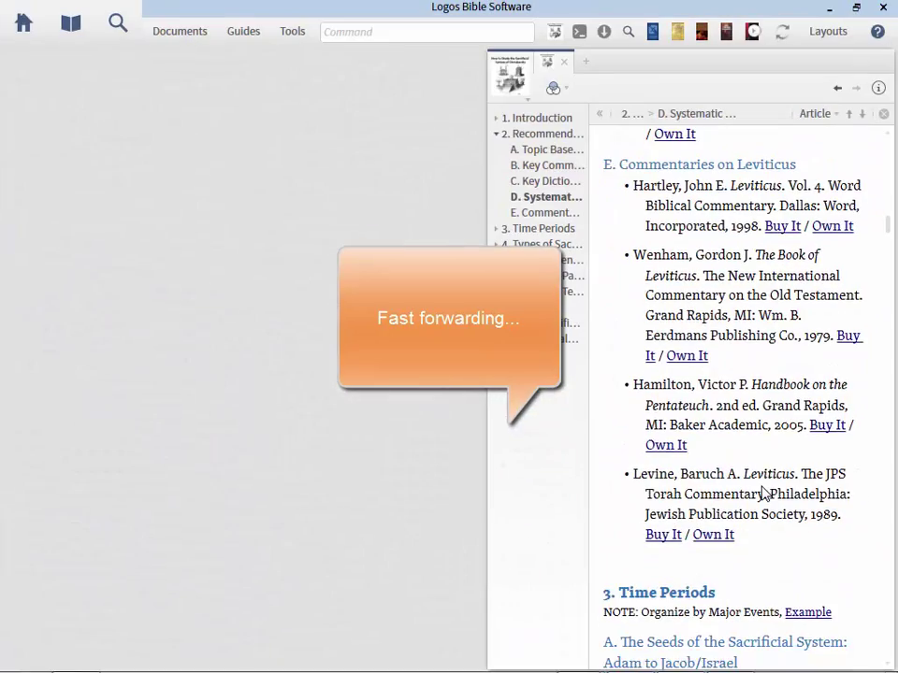
scroll(762, 491, "down", 10)
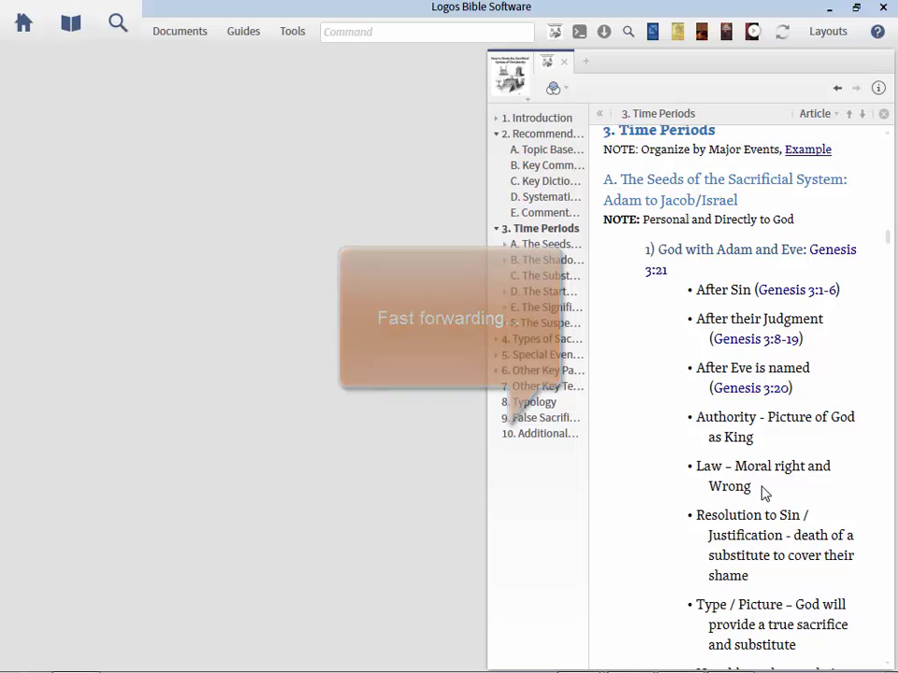
scroll(762, 493, "up", 1)
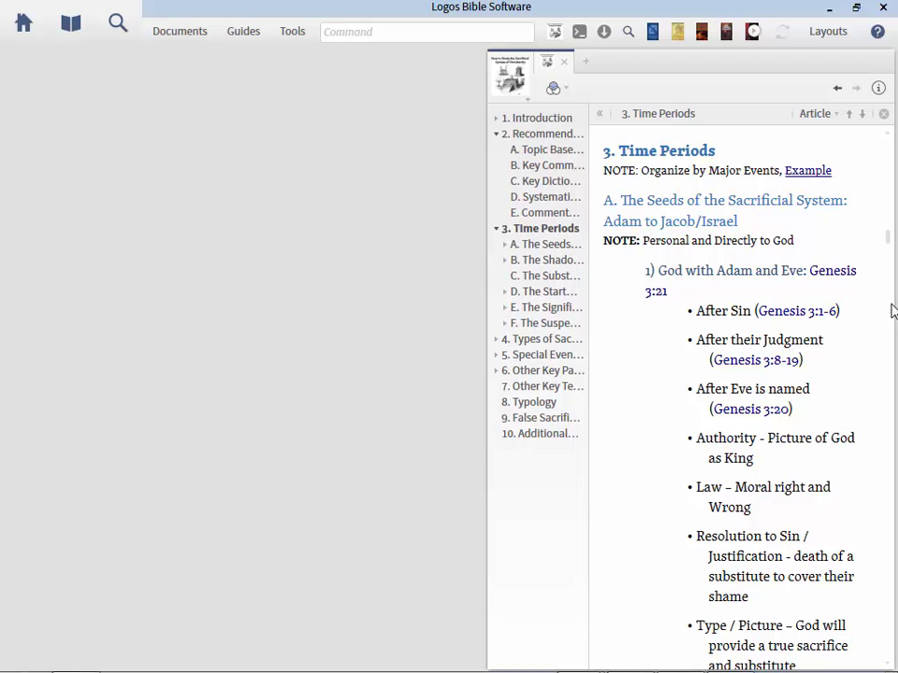
left_click(801, 174)
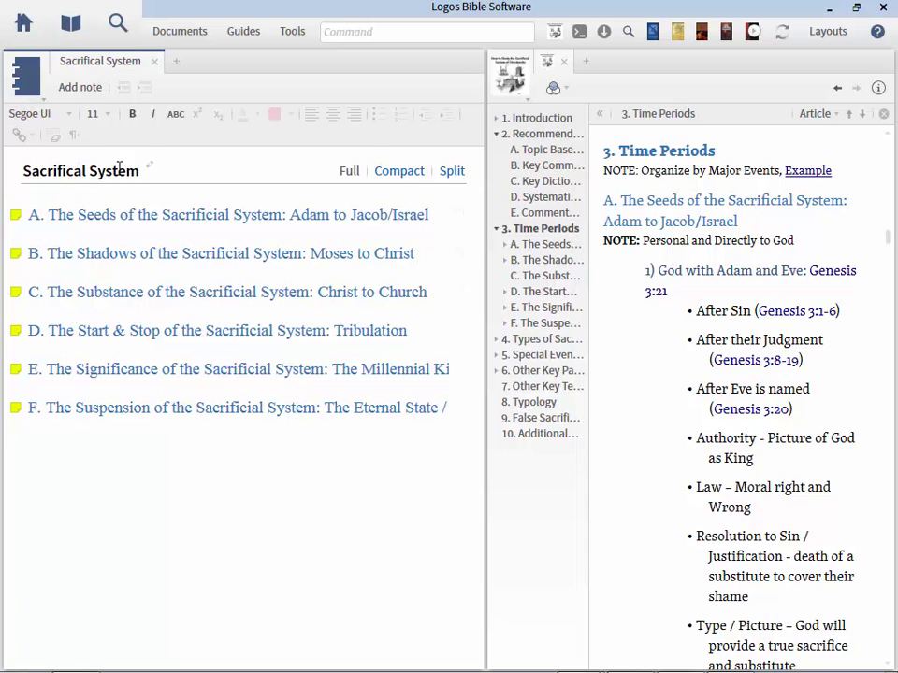
Correct the spelling of the notes file's title to "Sacrificial System"
left_click(80, 171)
left_click(75, 172)
type("i")
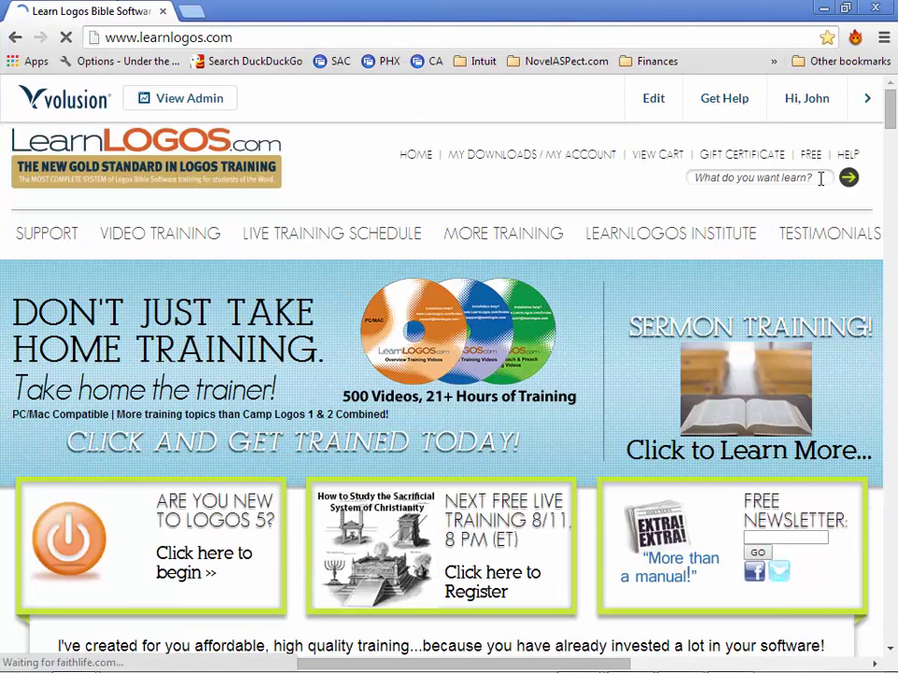
Search learnlogos.com in the web browser for "millennial", look over the training products, and close the browser
type("mill")
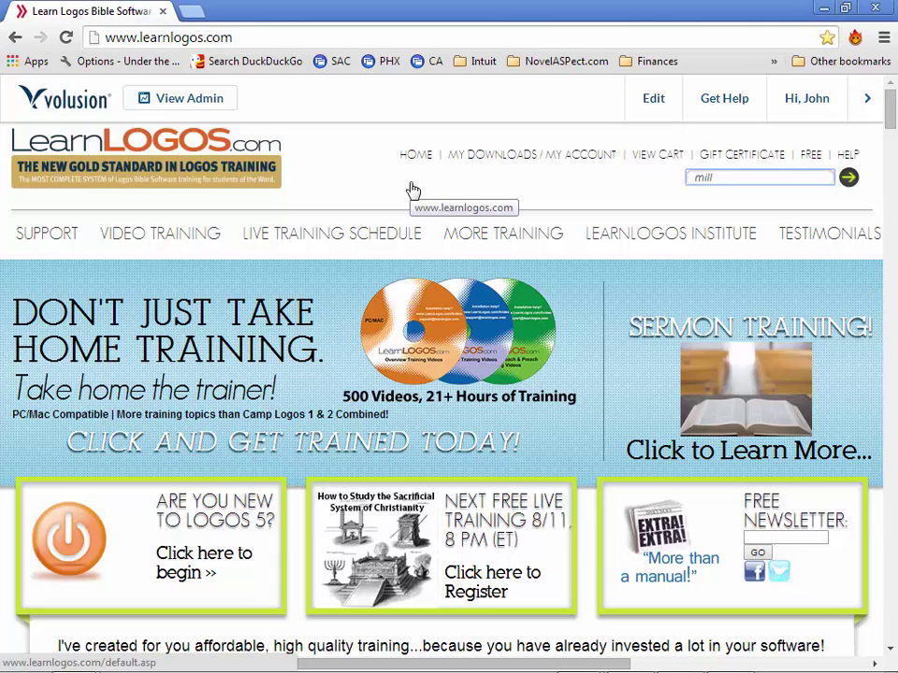
type("ennial")
key("Return")
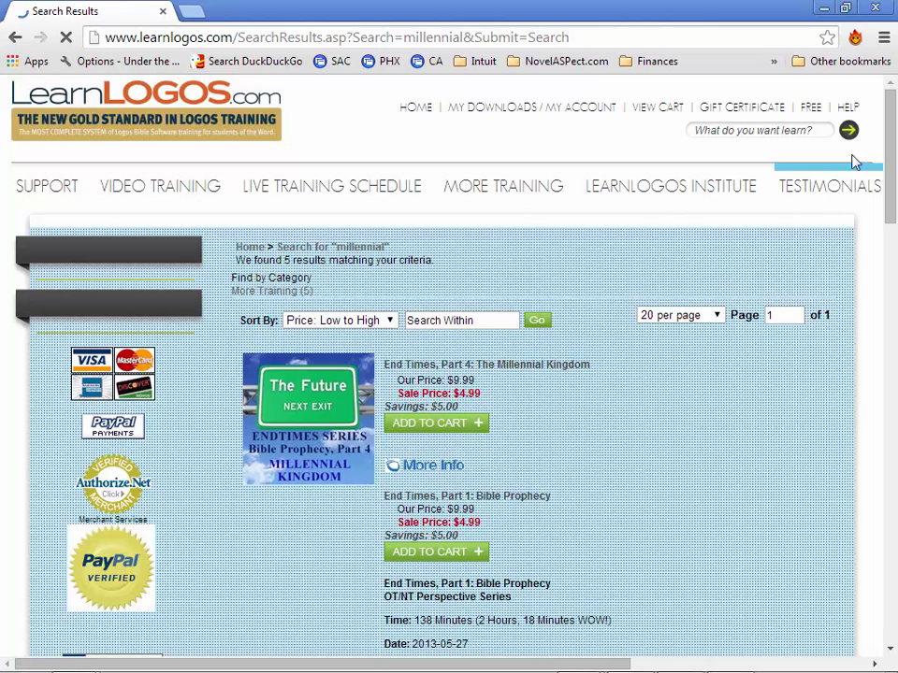
scroll(891, 138, "down", 1)
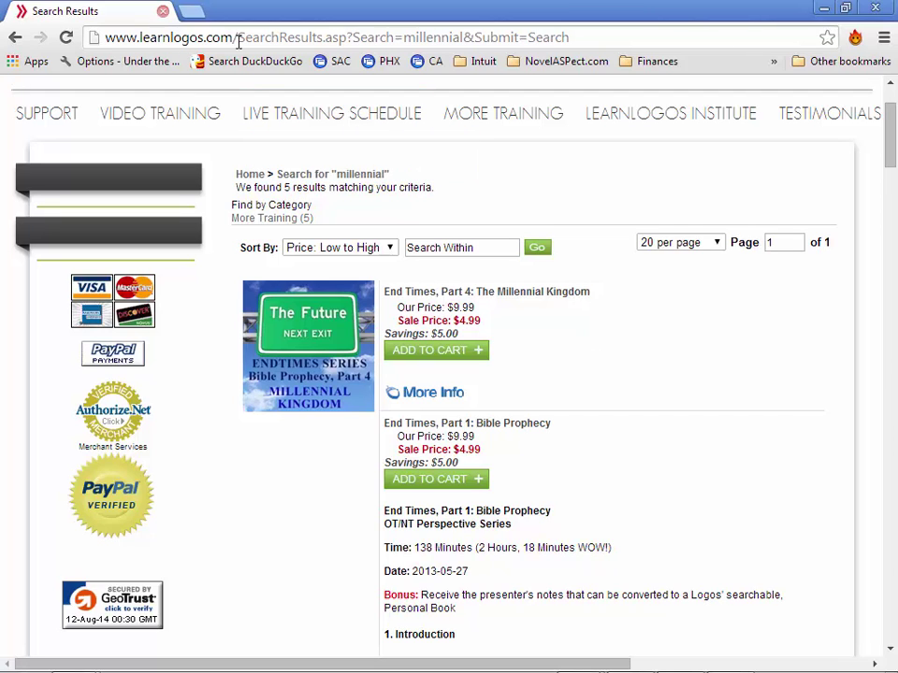
left_click(875, 9)
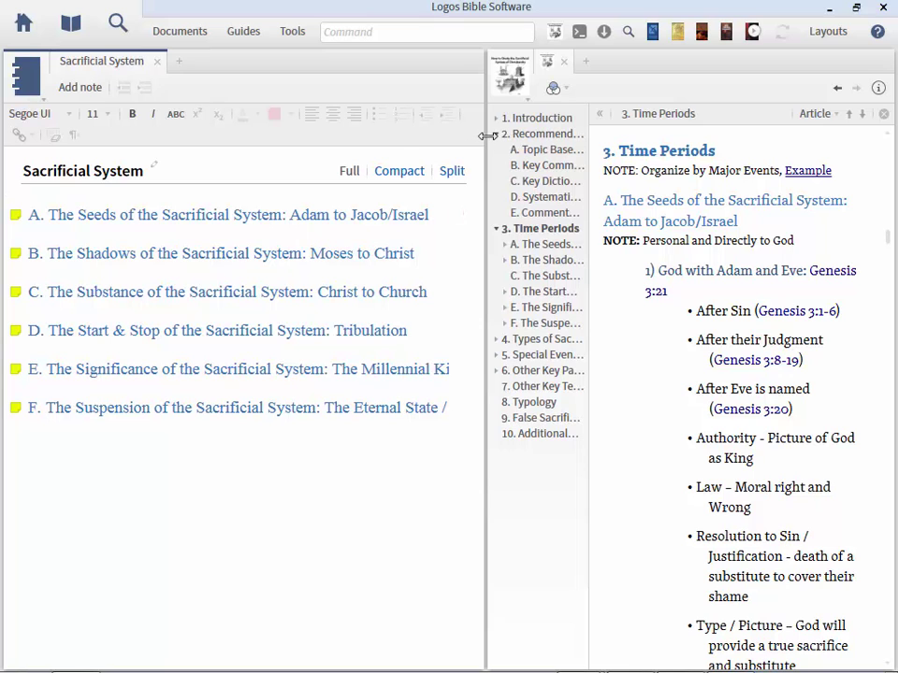
Open Genesis 3:21 from the God with Adam and Eve outline in the NASB95, widen the Bible's pane, and review the surrounding verses
left_click_drag(487, 136, 300, 135)
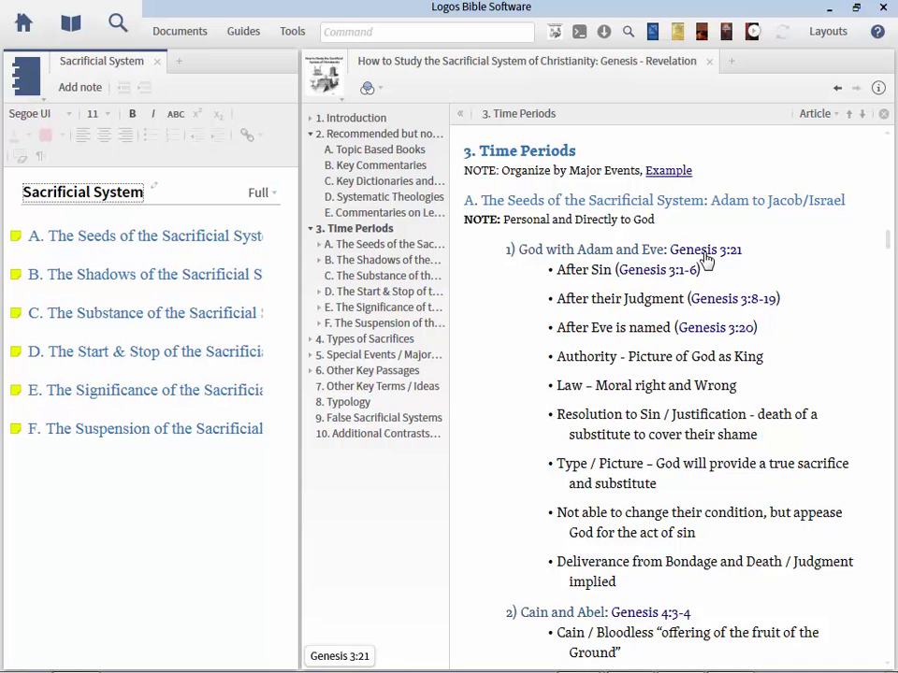
mouse_move(706, 259)
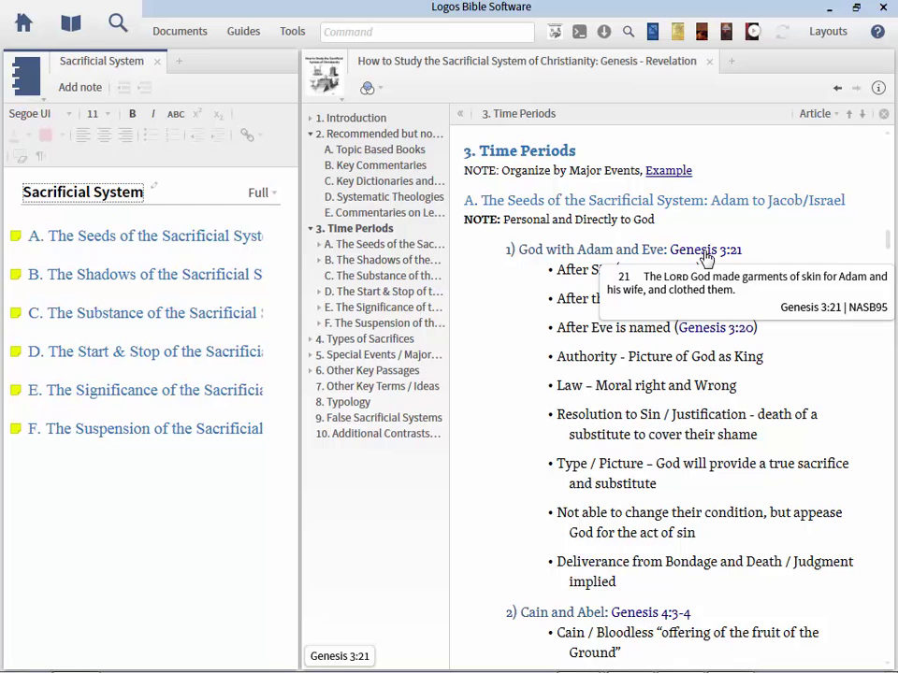
left_click(705, 252)
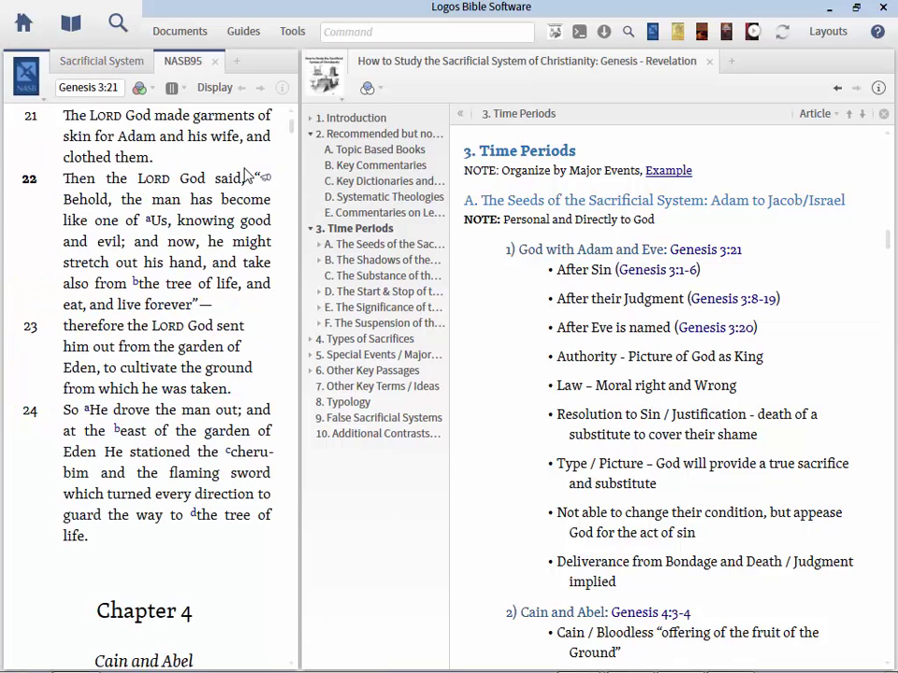
left_click_drag(299, 174, 437, 178)
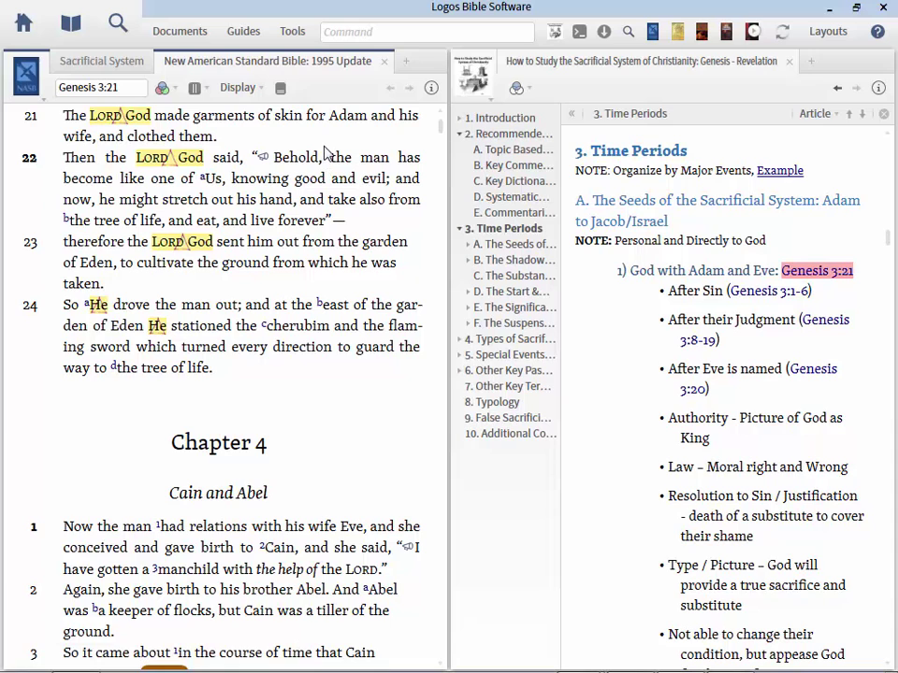
scroll(326, 153, "up", 4)
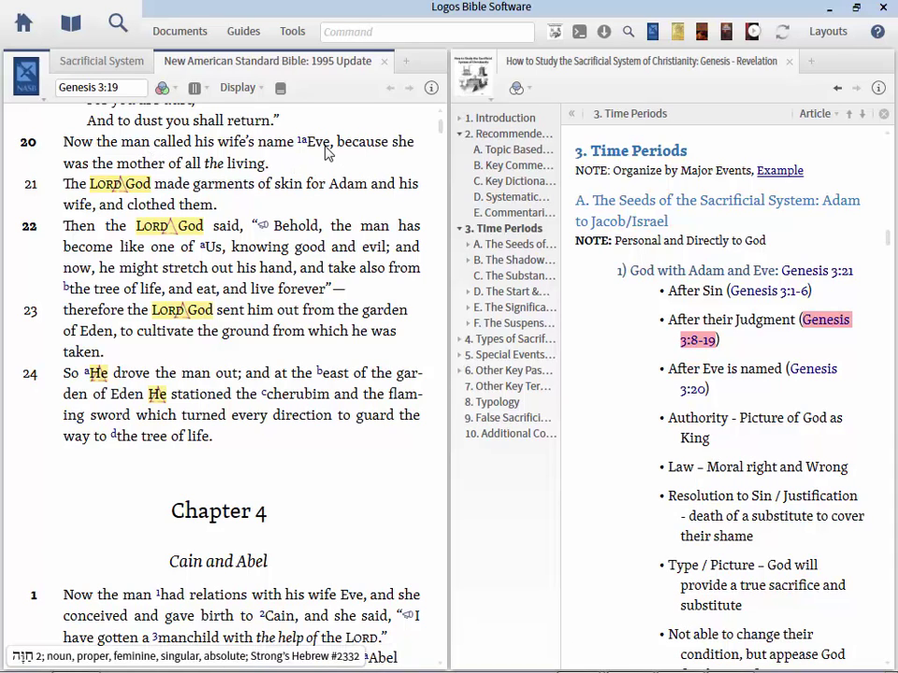
scroll(327, 153, "up", 2)
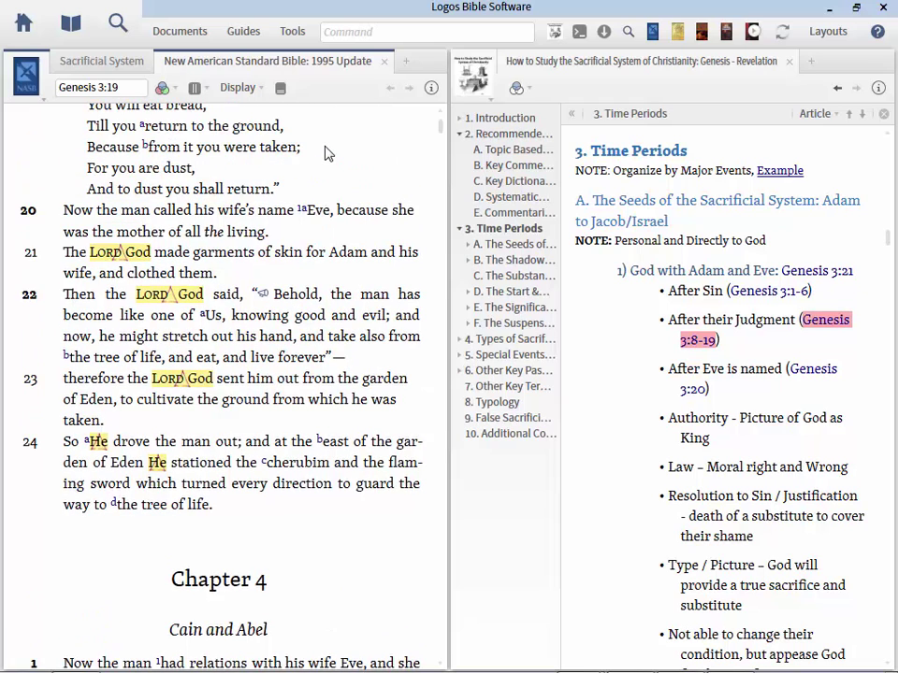
scroll(327, 153, "up", 3)
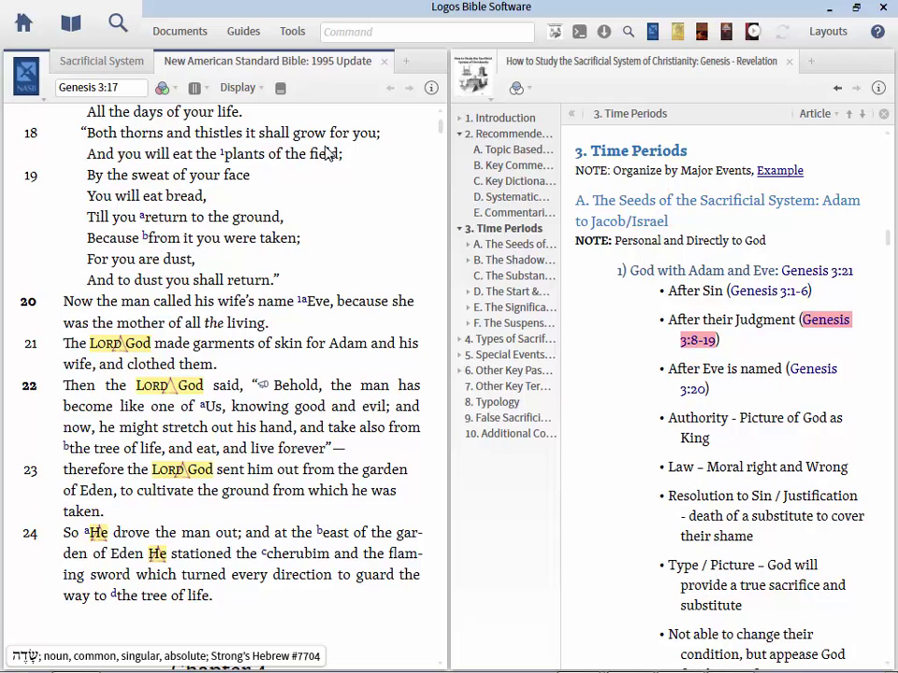
scroll(327, 154, "down", 2)
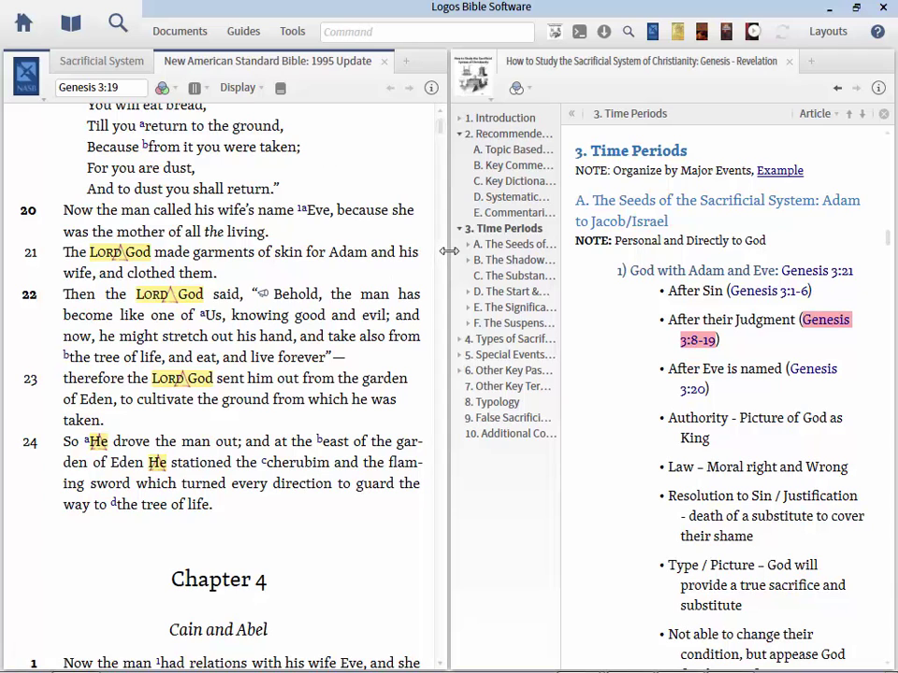
Widen the training book's pane again and continue through its outline on God with Adam and Eve
left_click_drag(449, 253, 284, 236)
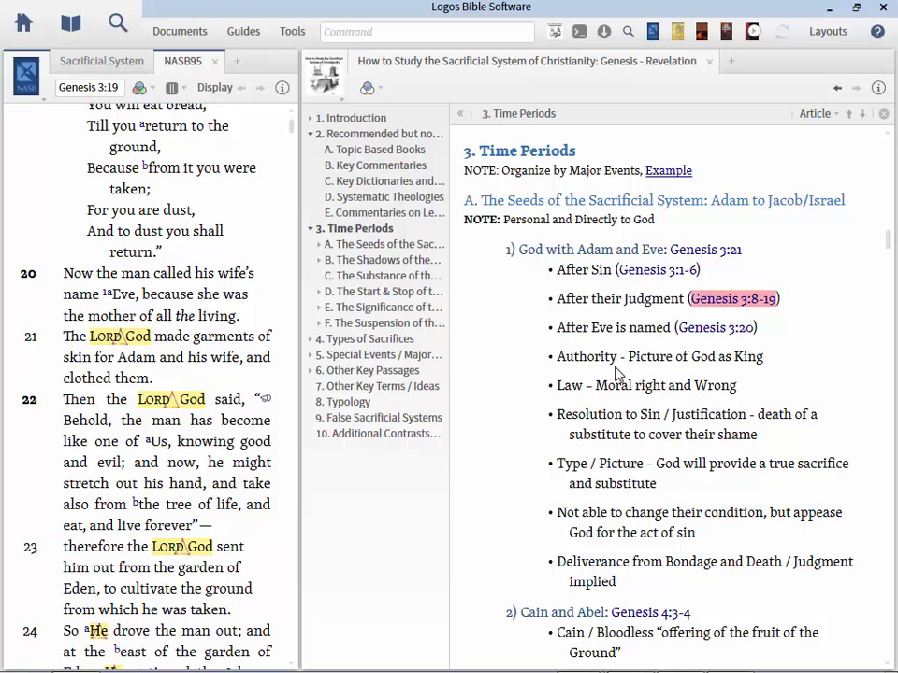
key("Down")
key("Down")
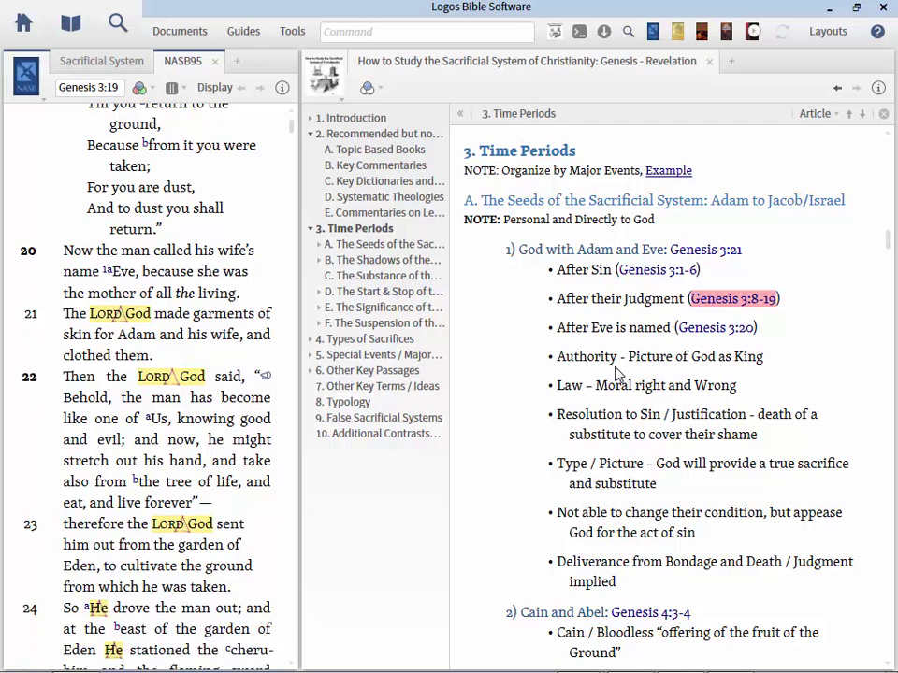
scroll(736, 492, "down", 2)
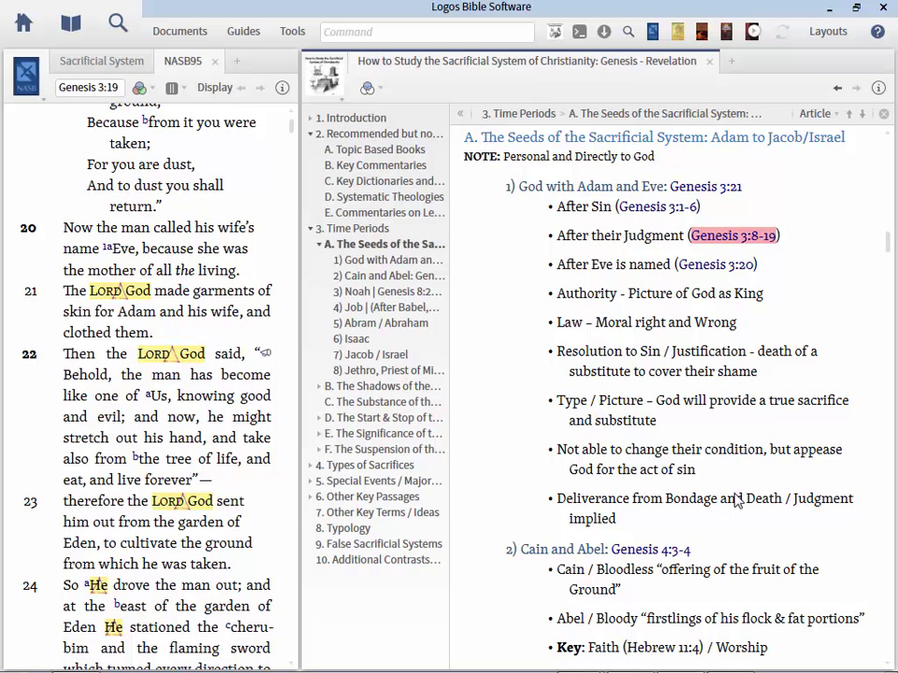
Open Genesis 4:3-4 in the NASB95 from the Cain and Abel outline, and go to Hebrews 11:4
scroll(736, 502, "down", 5)
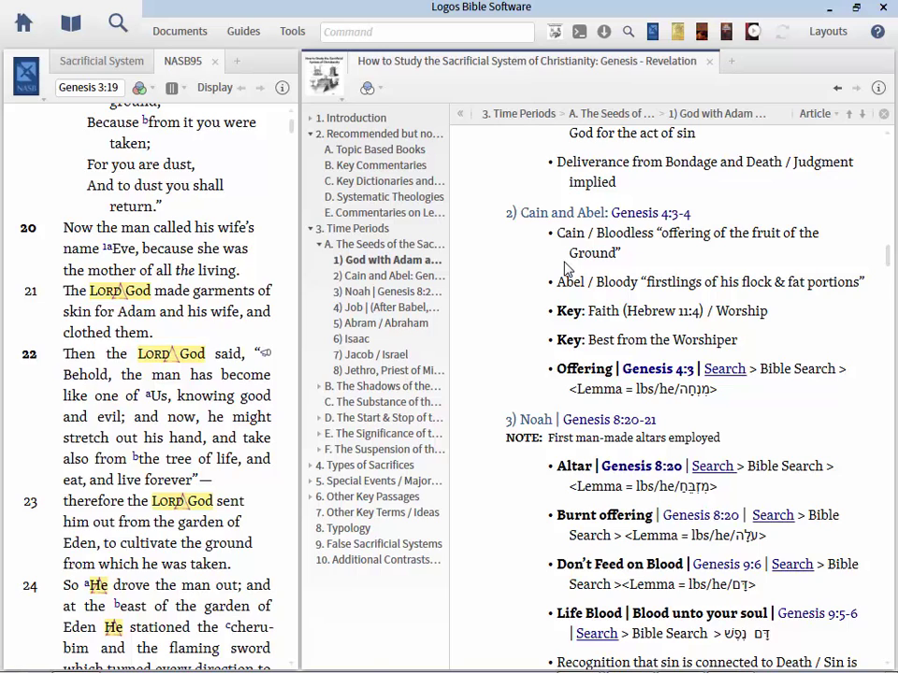
left_click(646, 214)
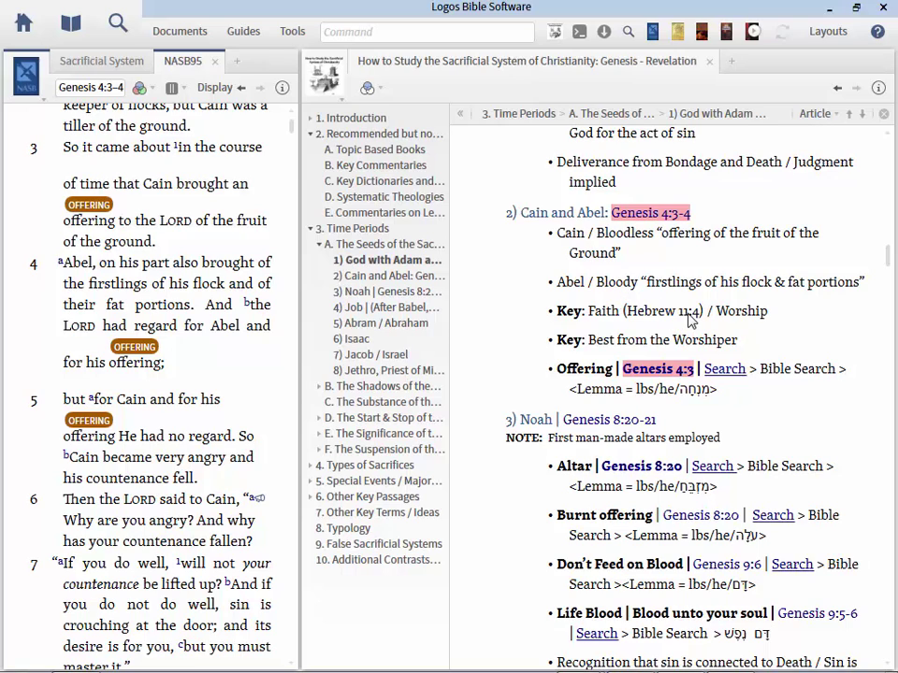
left_click(73, 87)
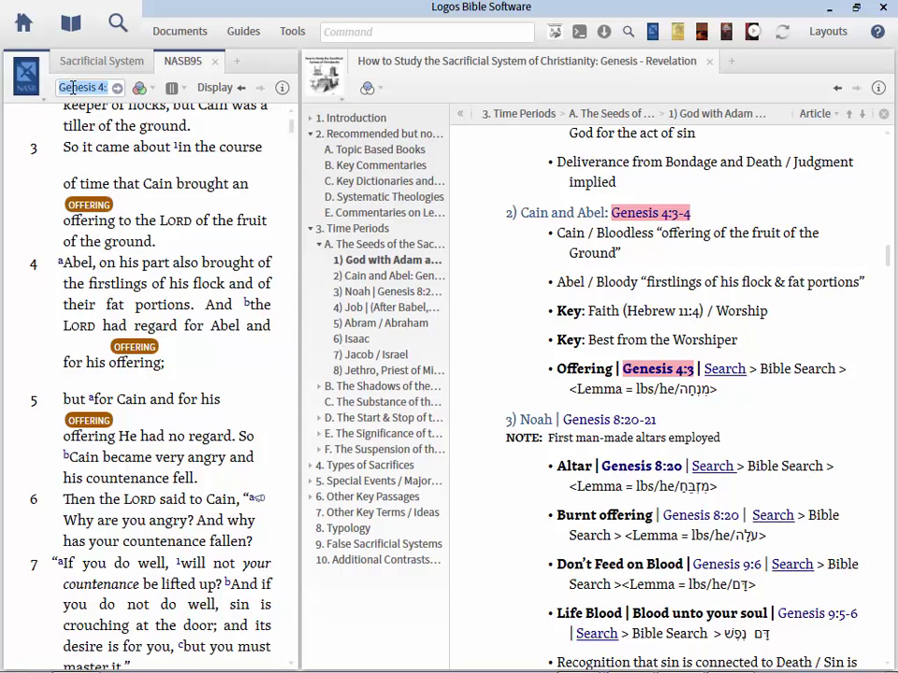
type("heb 11 4")
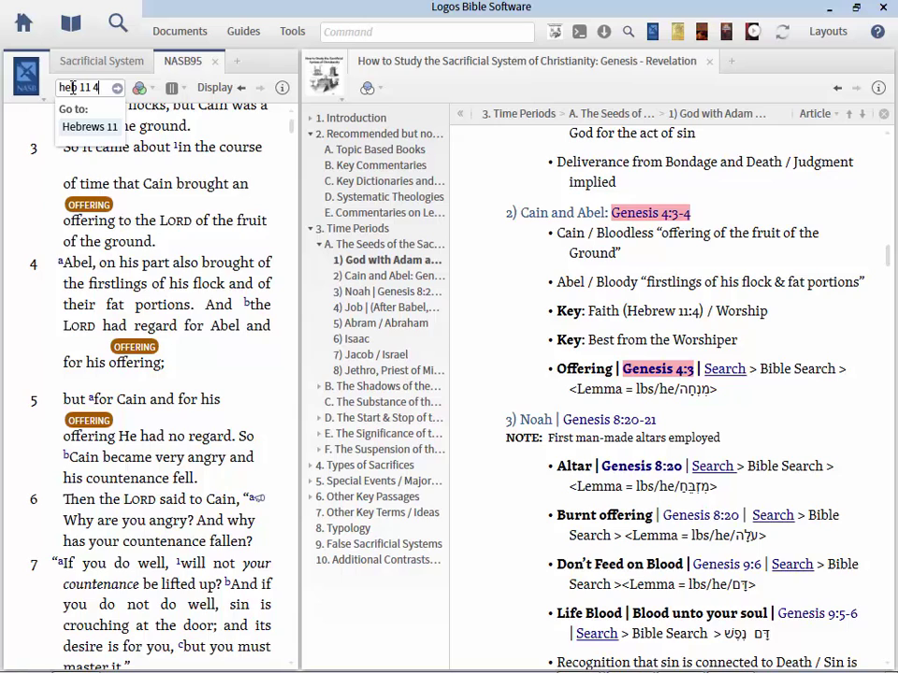
key("Return")
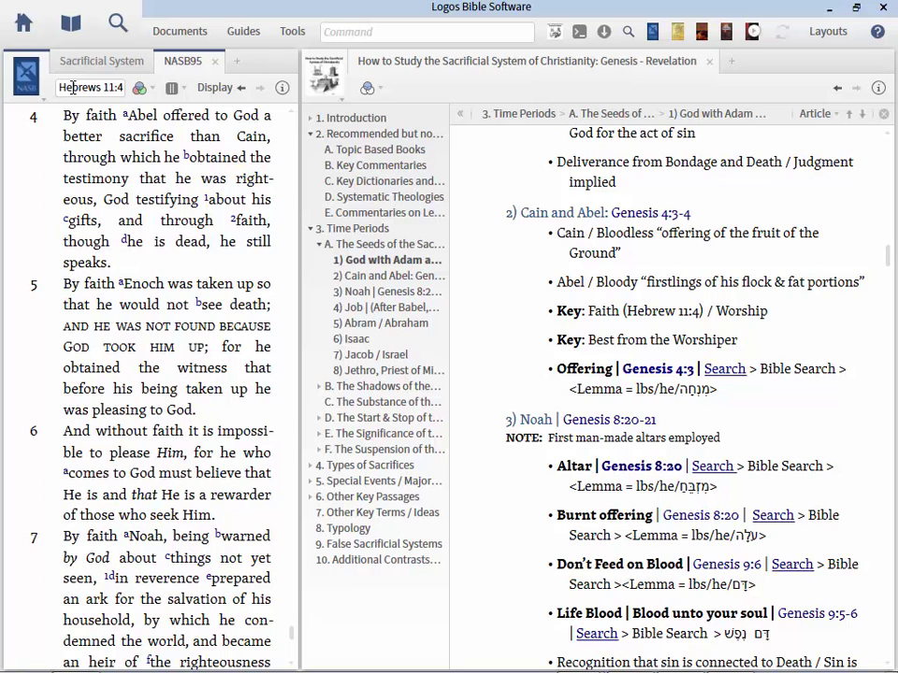
Return the NASB95 to Genesis 4:3-4 from the outline and review the passage from the chapter's opening verses
left_click(621, 213)
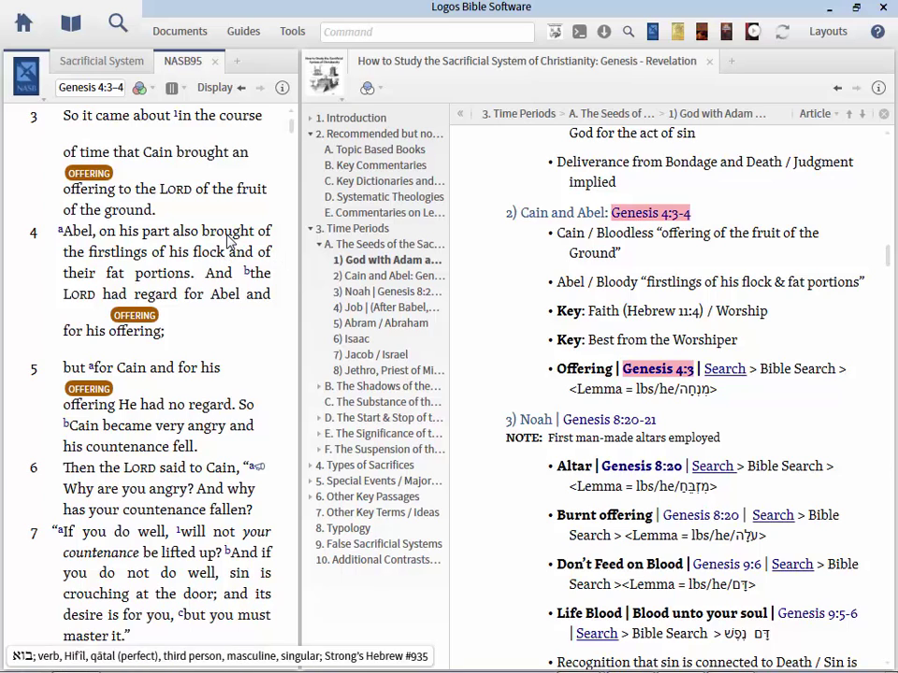
scroll(228, 245, "up", 2)
scroll(229, 245, "up", 2)
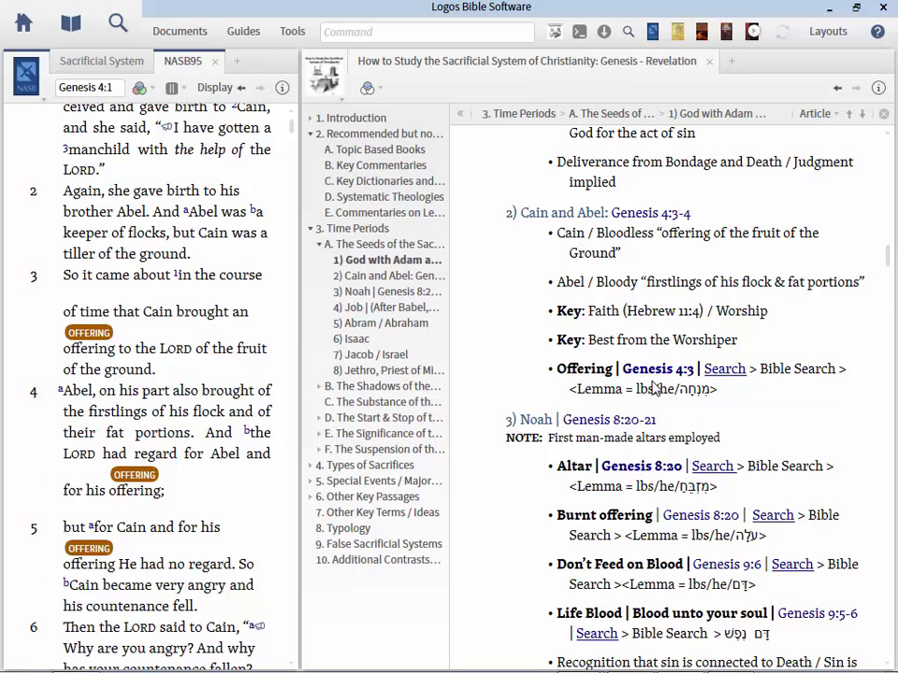
Run the outline's linked Bible search for the Hebrew "Offering" lemma of Genesis 4:3 and look through the matching verses
left_click(720, 371)
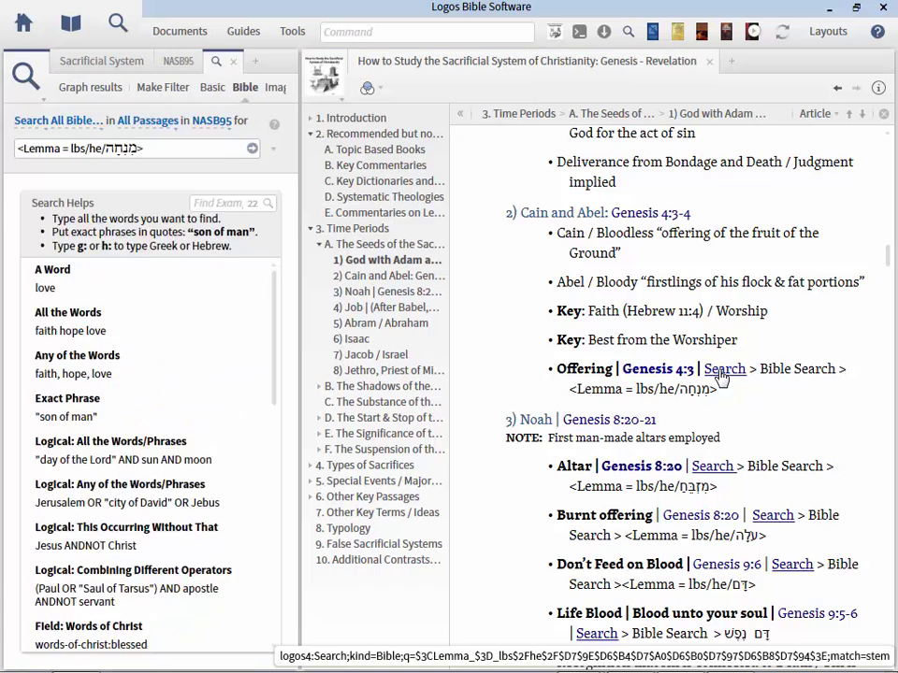
mouse_move(171, 287)
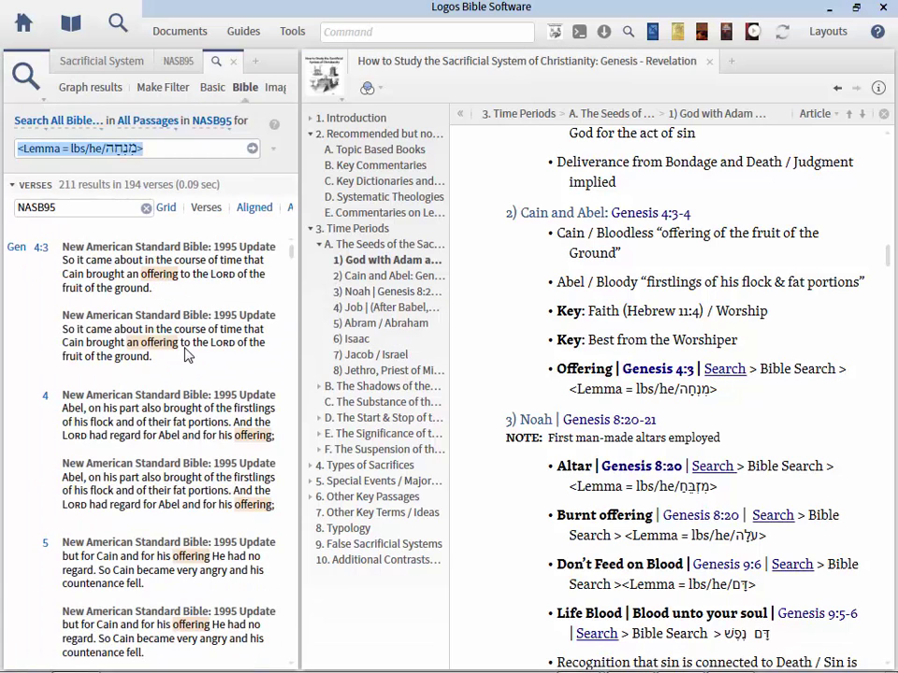
scroll(292, 266, "down", 3)
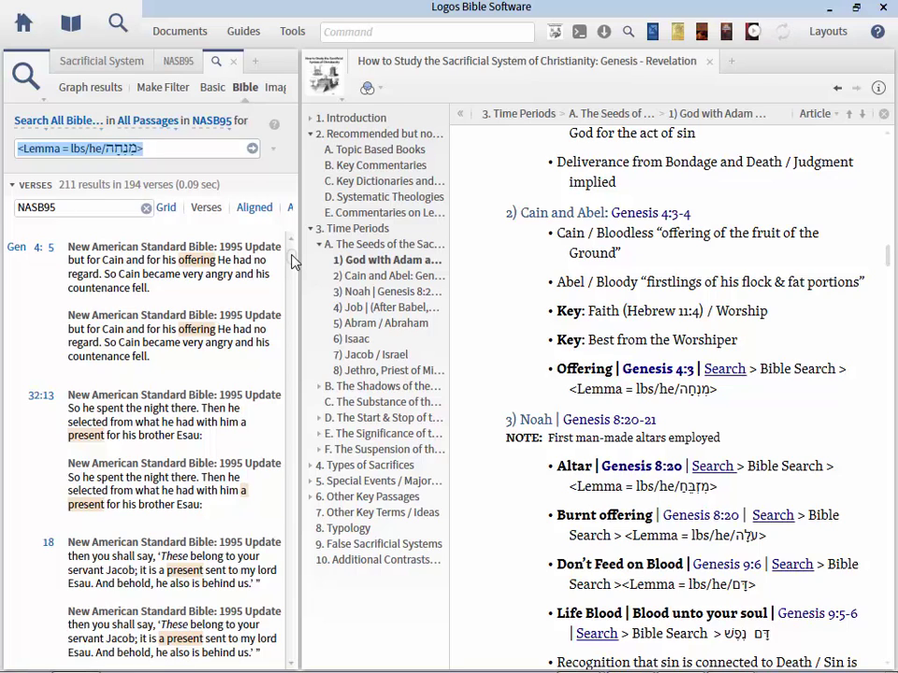
scroll(293, 261, "up", 3)
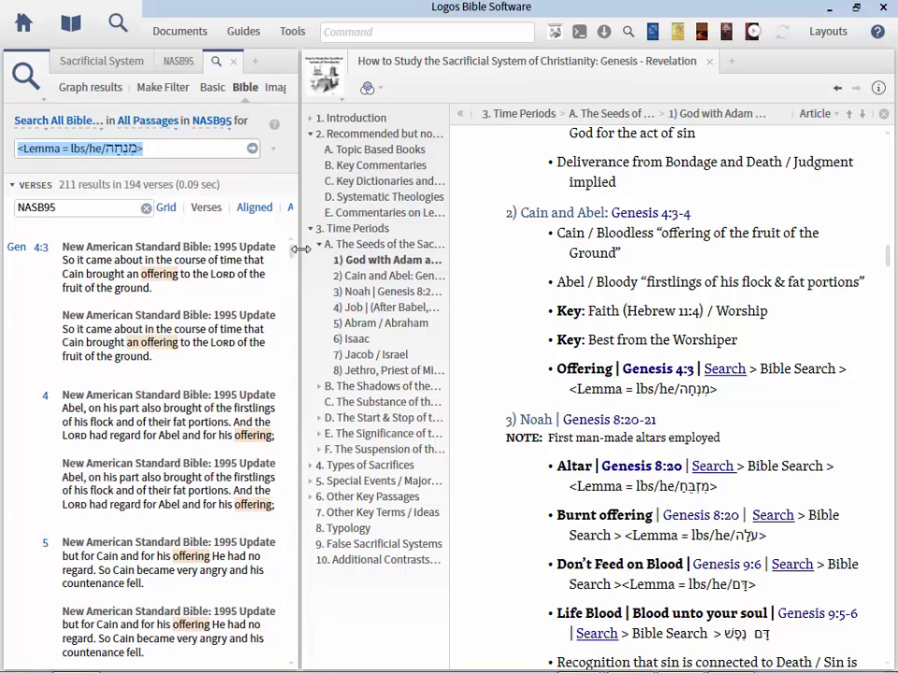
Widen the search pane, remove NASB95 from the results' version list, and close the search
left_click_drag(299, 249, 351, 248)
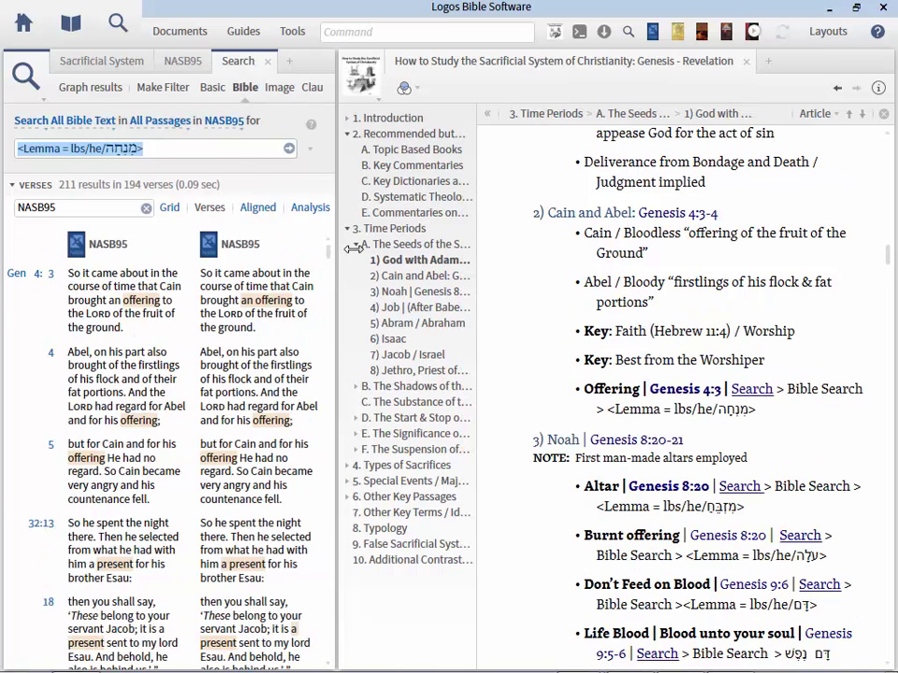
left_click(146, 208)
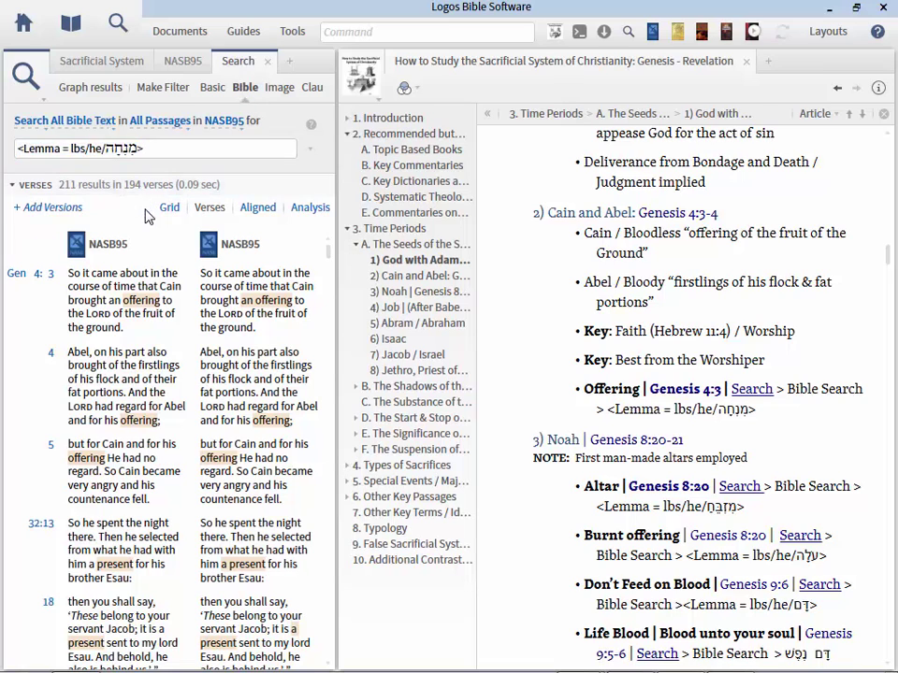
left_click(267, 61)
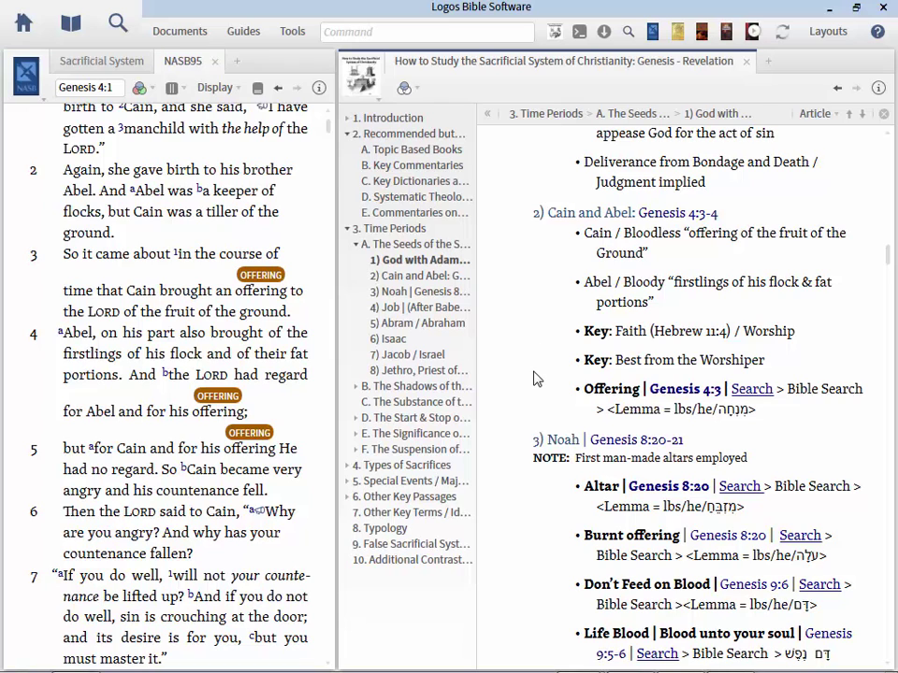
Open Genesis 8:20-21 in the NASB95 from the Noah outline and bring up the Highlighting tool
scroll(538, 379, "down", 5)
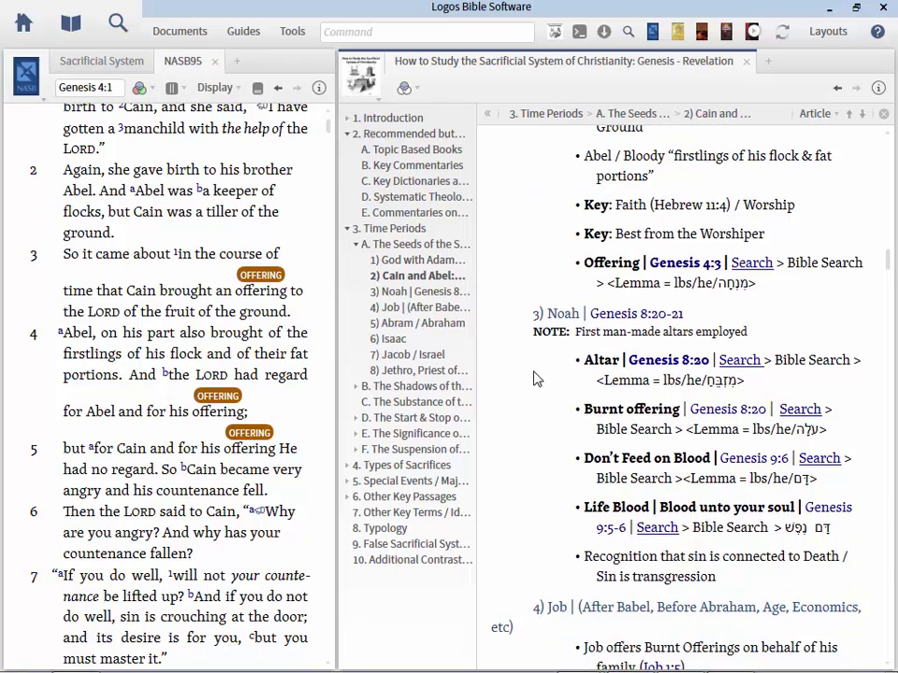
scroll(537, 378, "down", 2)
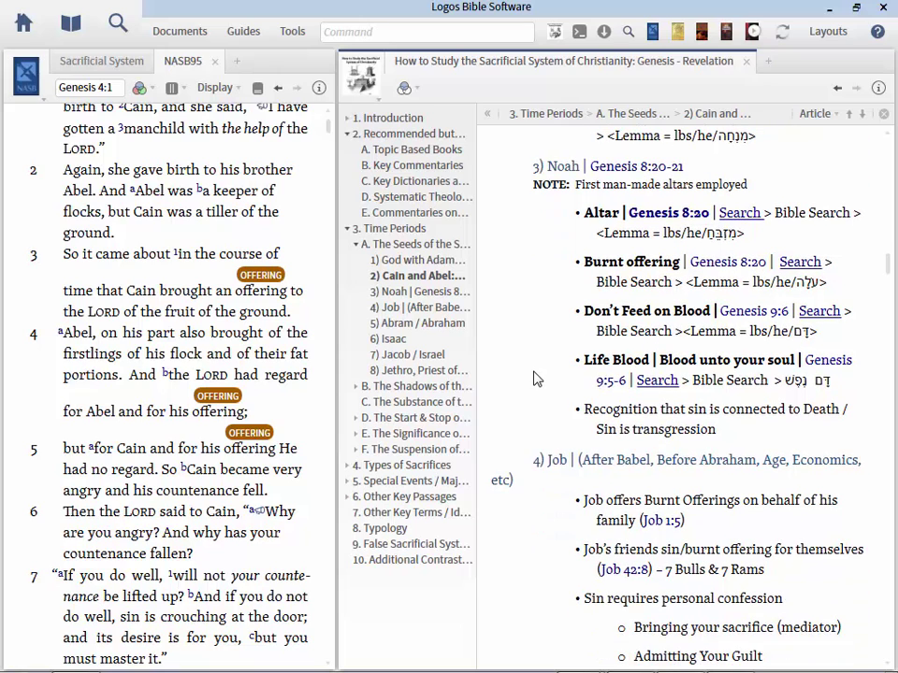
left_click(645, 175)
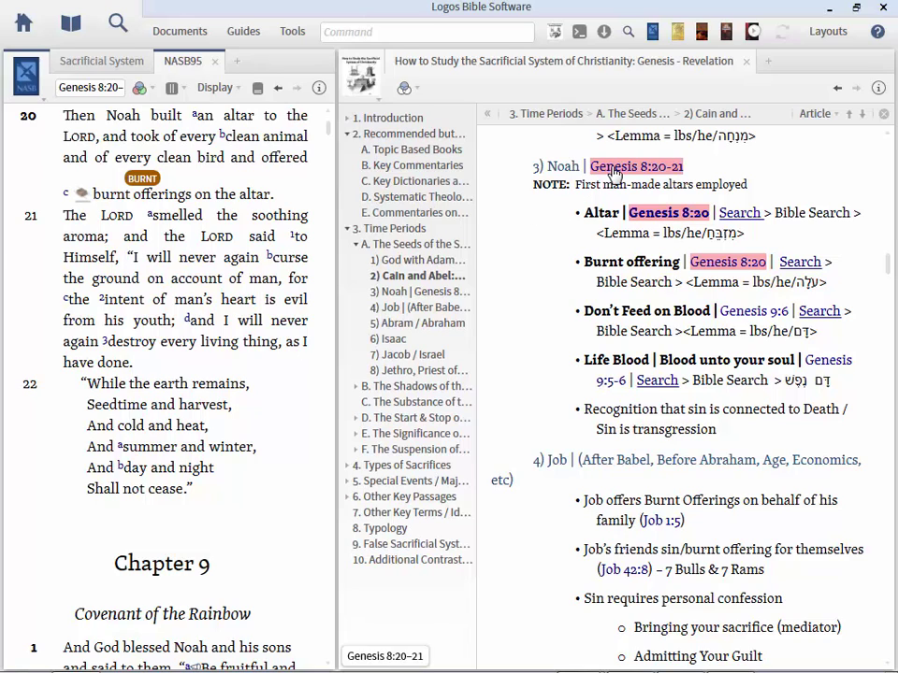
left_click(293, 36)
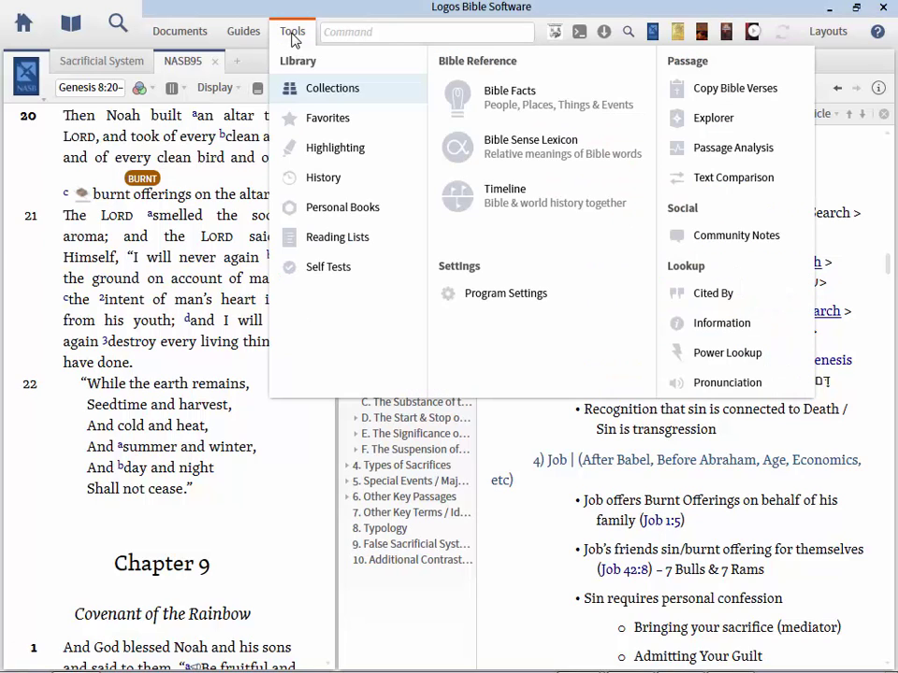
left_click(335, 150)
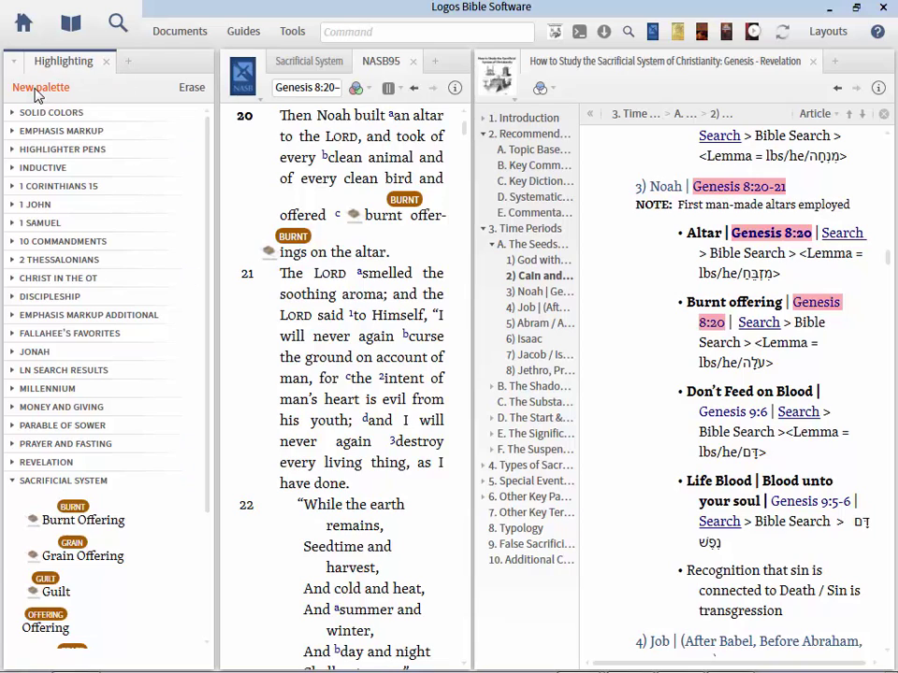
Create a trial highlighting palette named "Sacri" and delete it
left_click(41, 88)
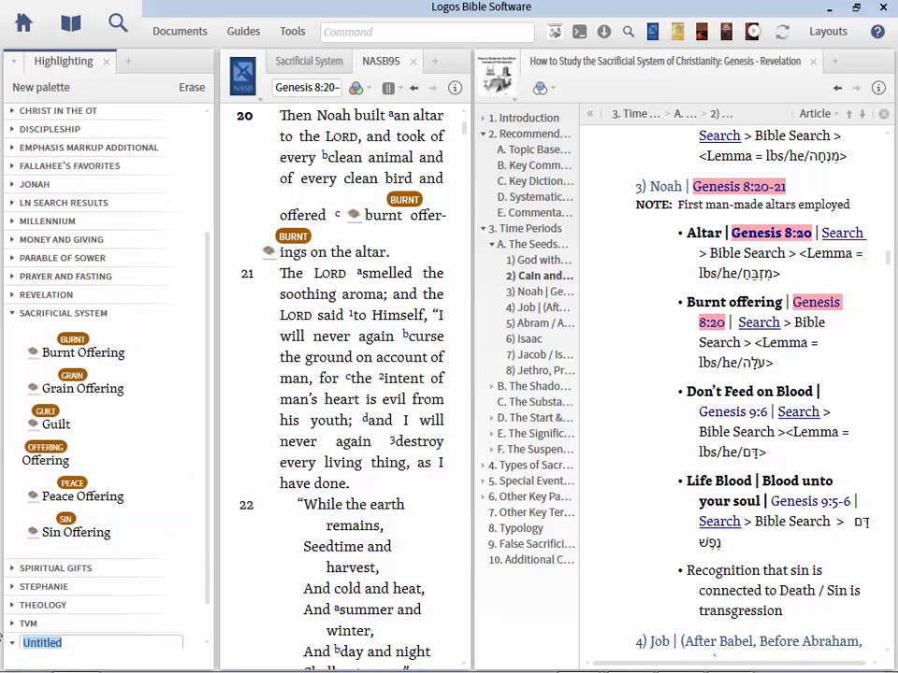
type("Sacri")
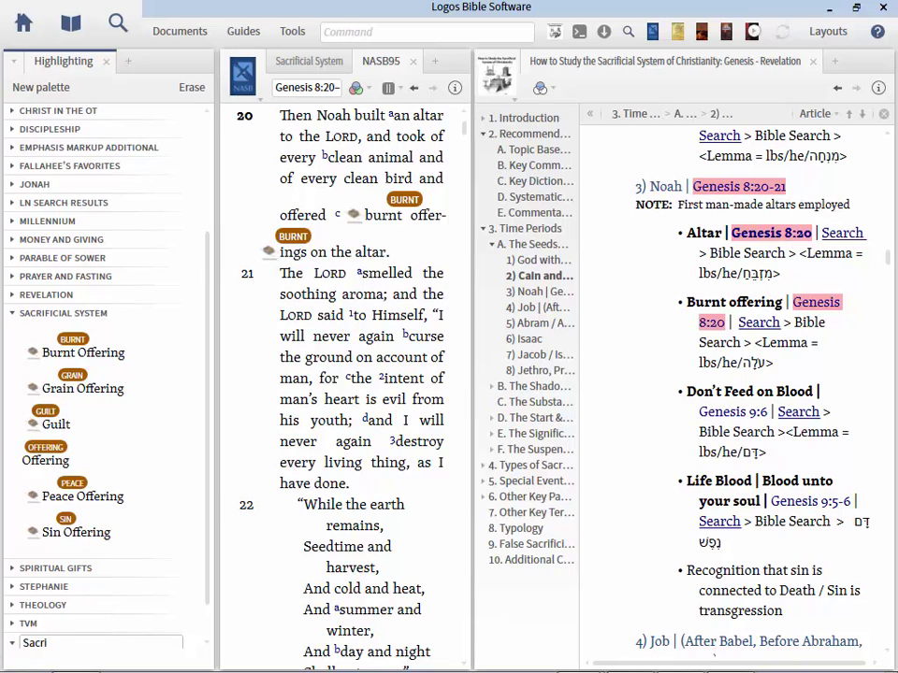
key("Return")
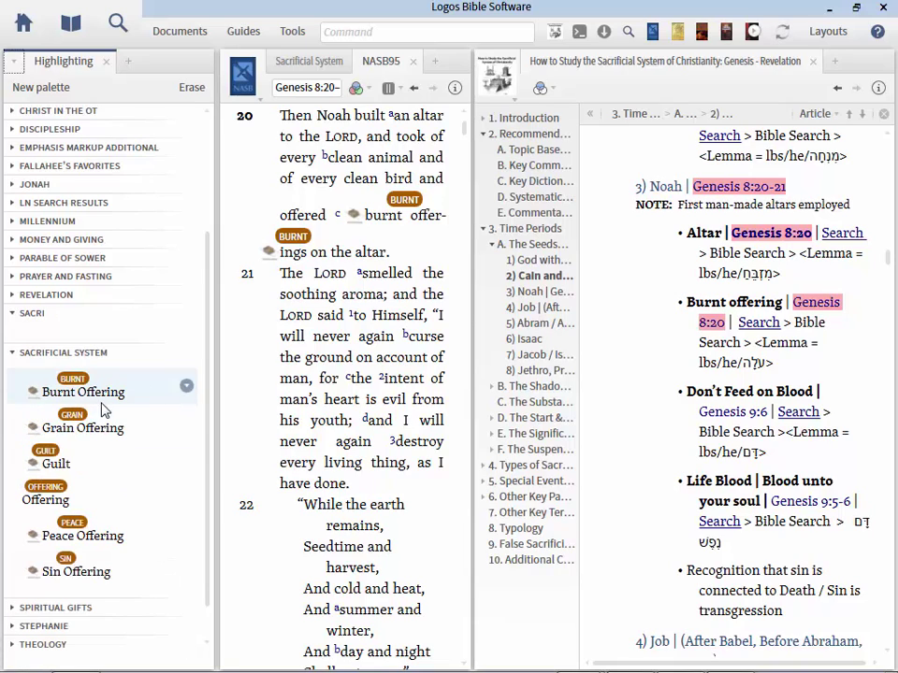
left_click(189, 314)
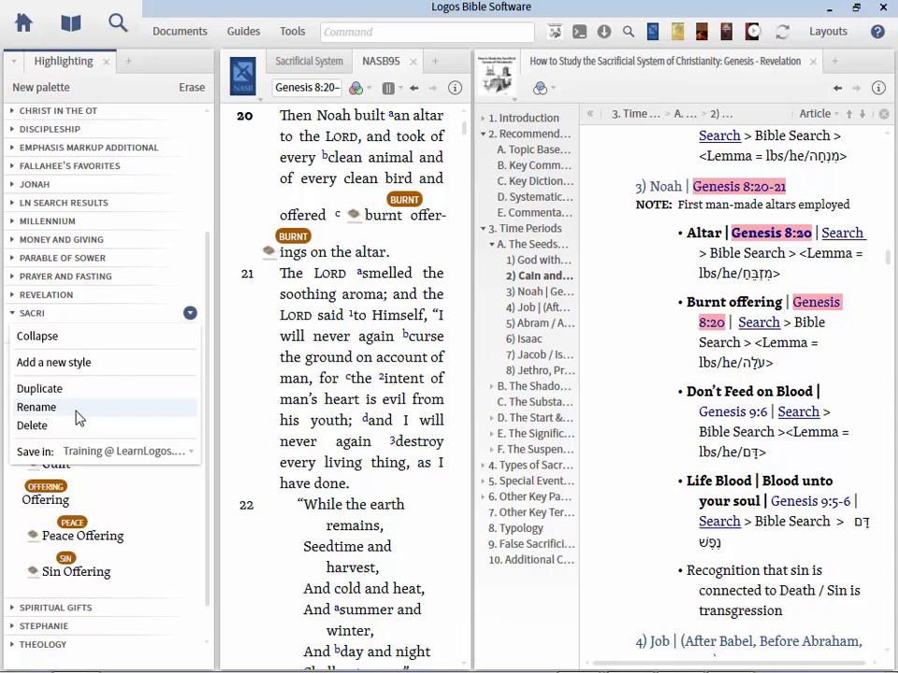
left_click(37, 426)
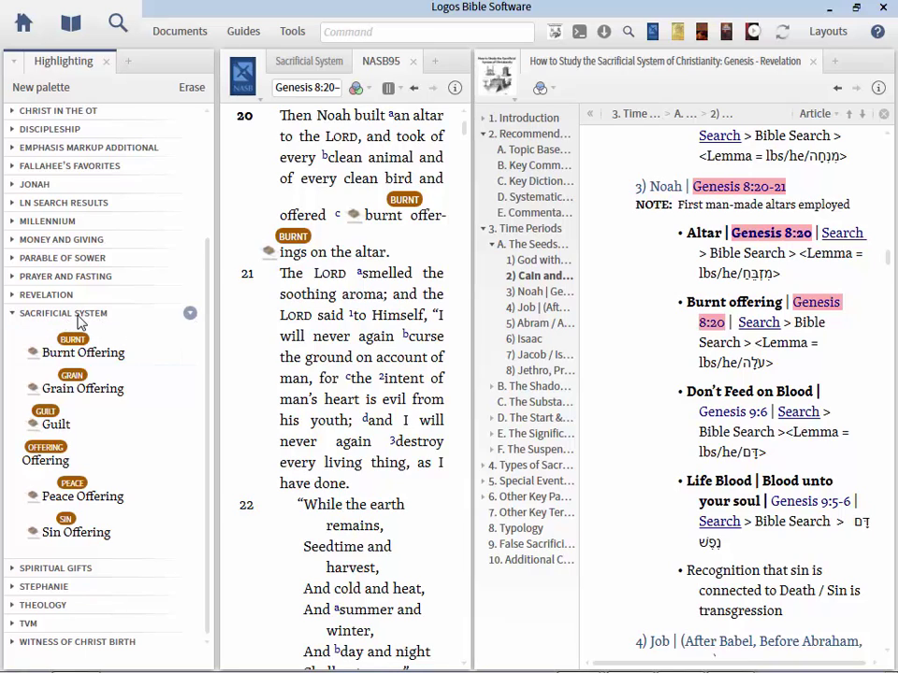
Show the Sacrificial System palette's options, collapse the palette, and expand it again
left_click(190, 315)
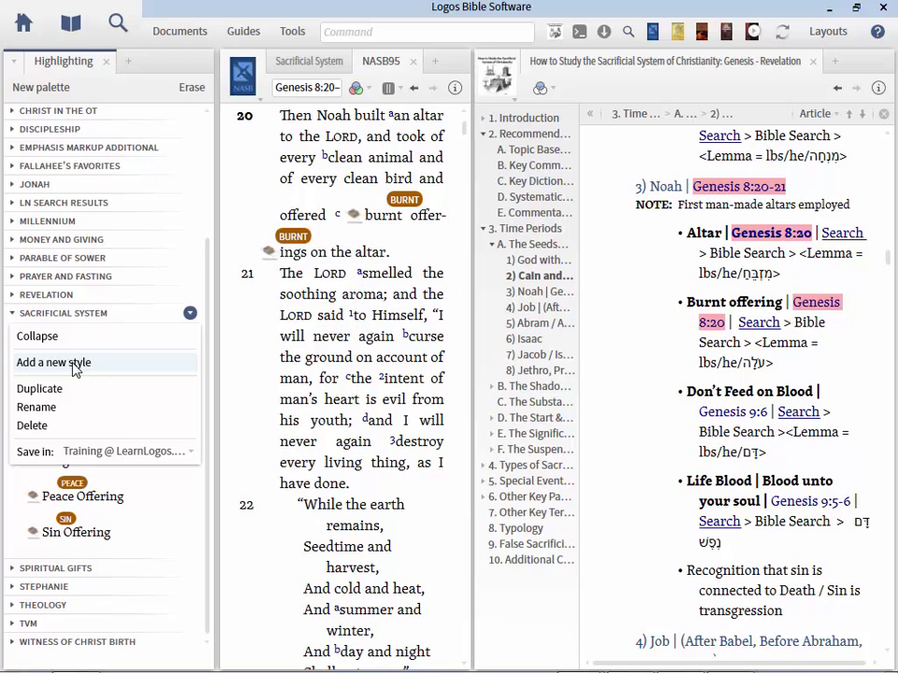
left_click(141, 337)
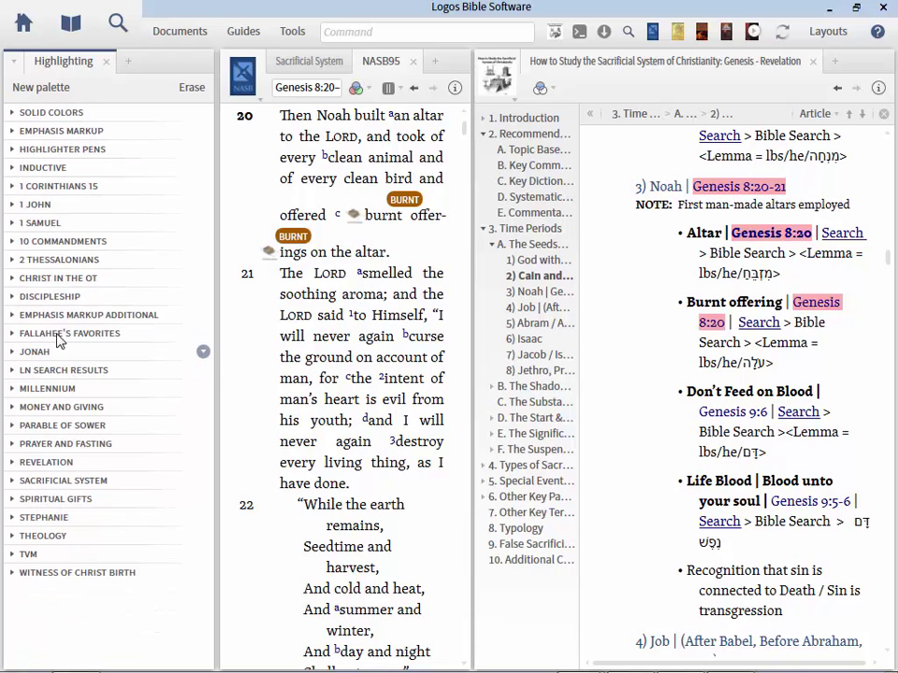
left_click(51, 480)
Open the Burnt Offering style for editing and examine its name, image, and label text settings
left_click(187, 516)
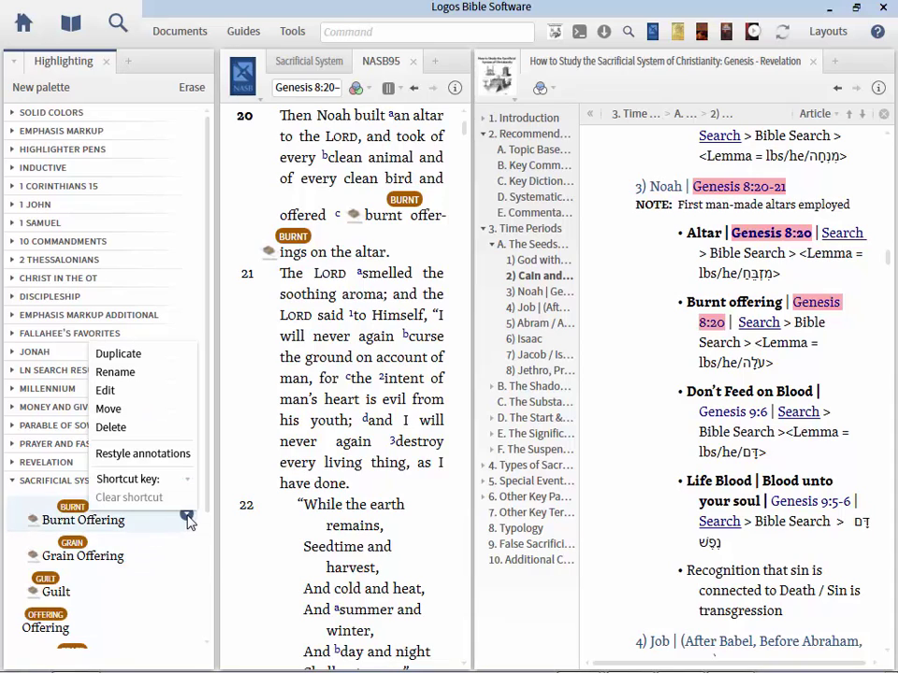
left_click(103, 392)
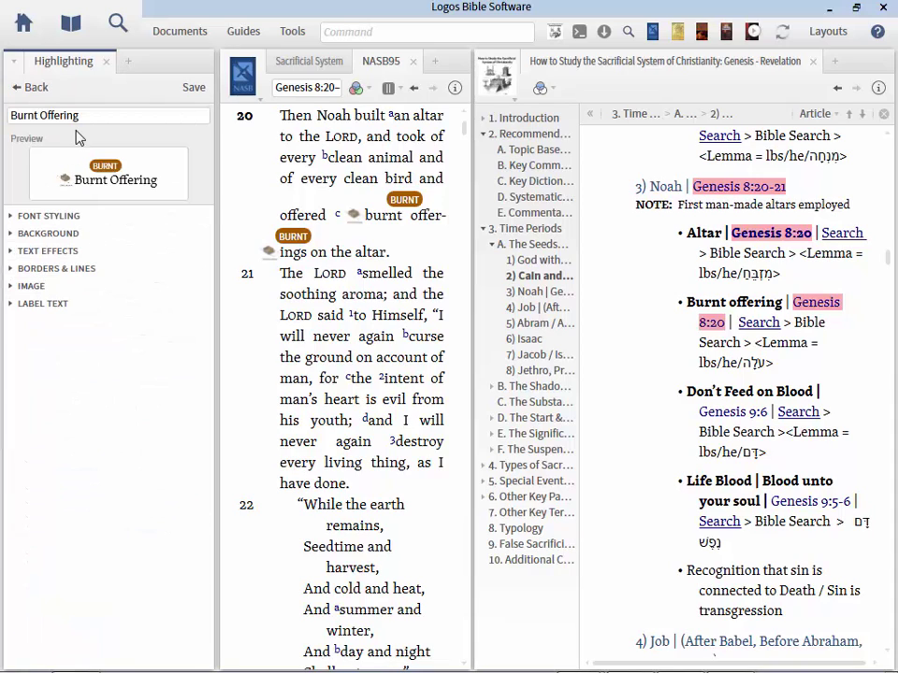
left_click(98, 116)
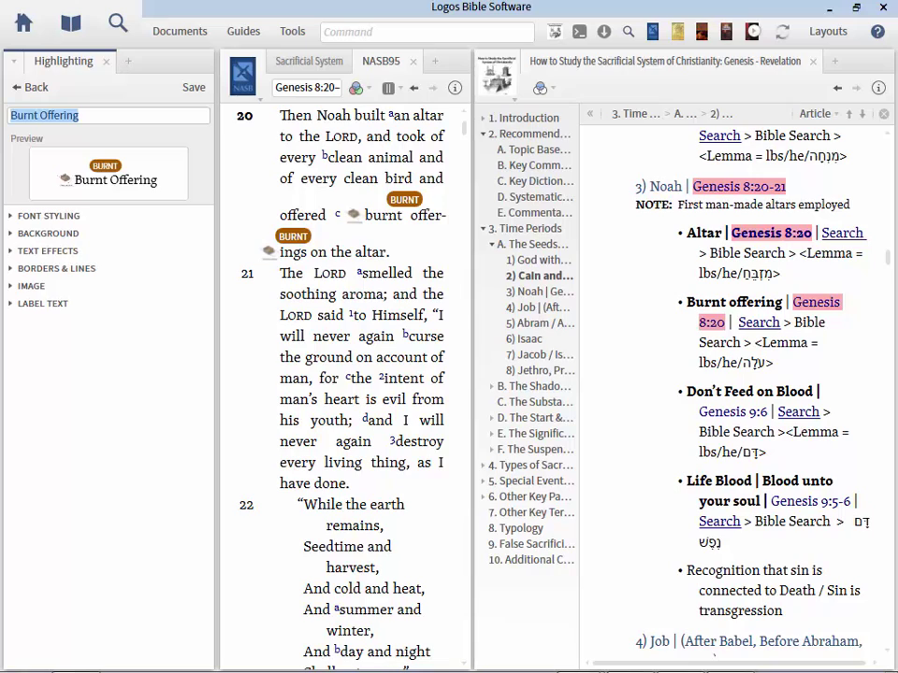
left_click(28, 286)
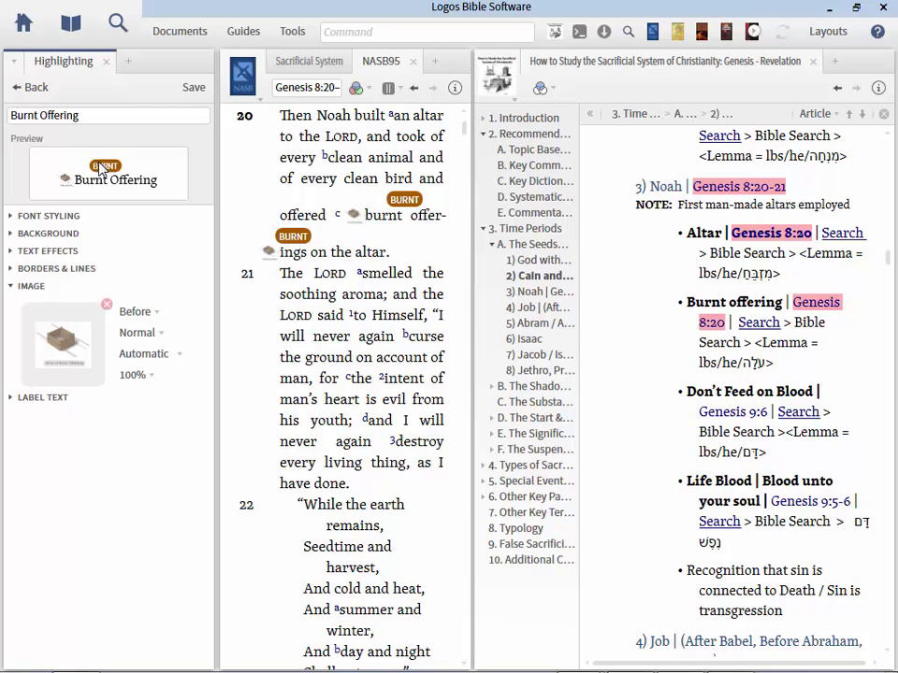
left_click(33, 407)
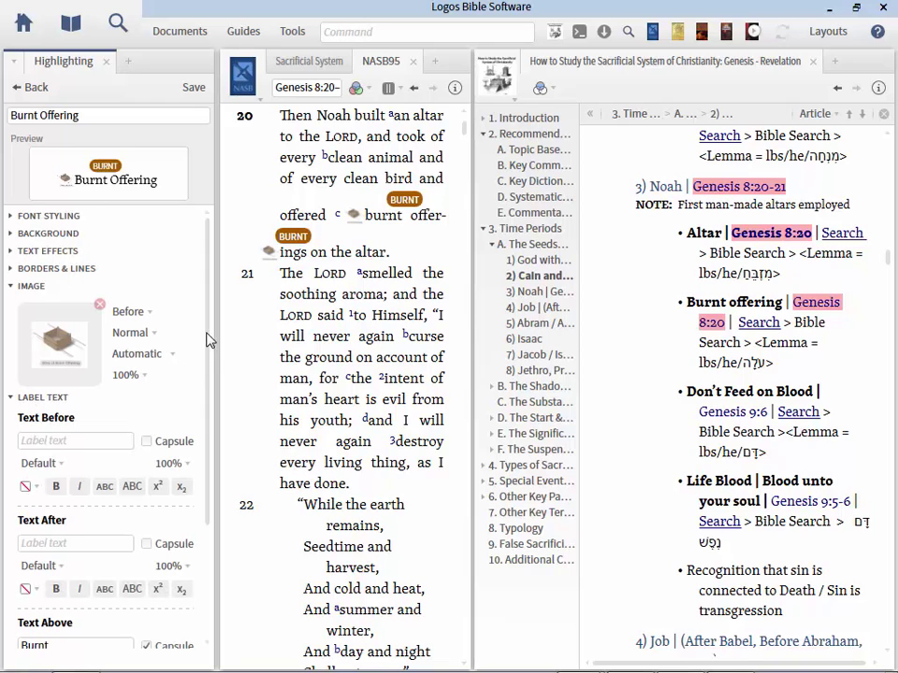
left_click_drag(212, 331, 226, 461)
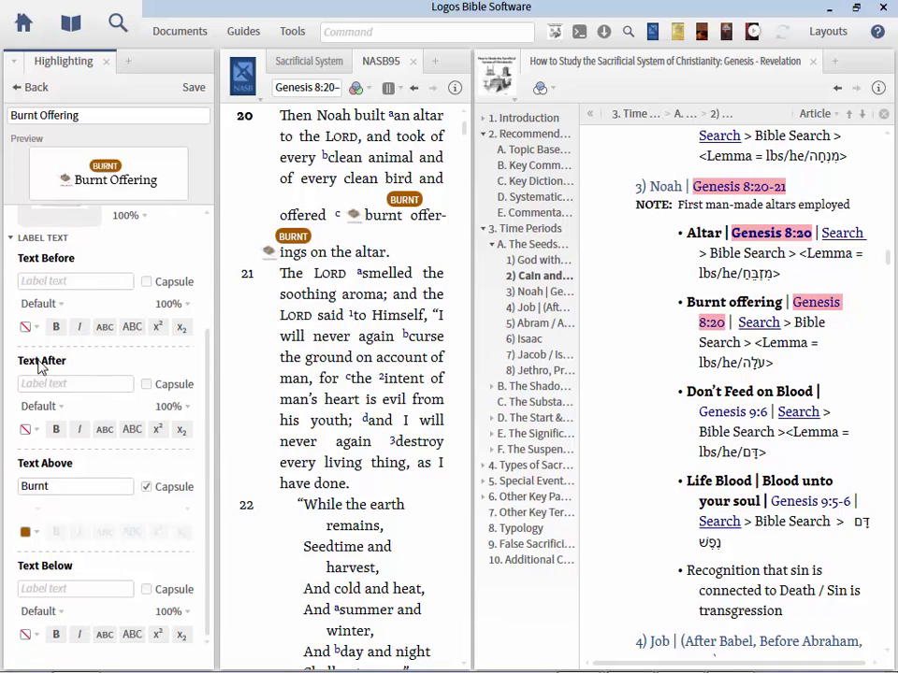
Re-enable the capsule on the "Burnt" label above the text, set its color to dark orange-brown, and save the style
double_click(72, 487)
left_click(146, 487)
left_click(145, 487)
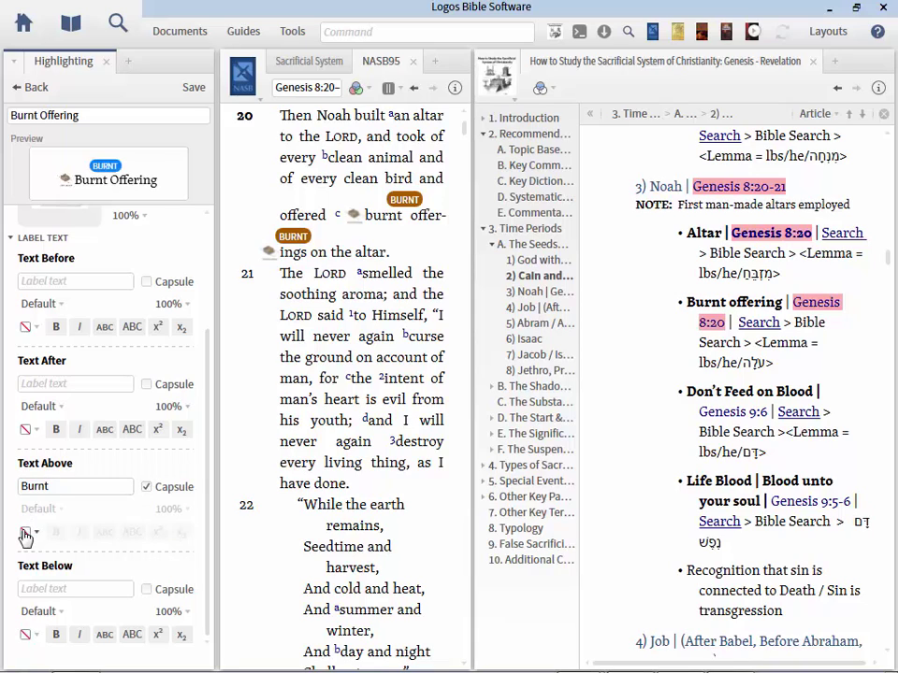
left_click(29, 533)
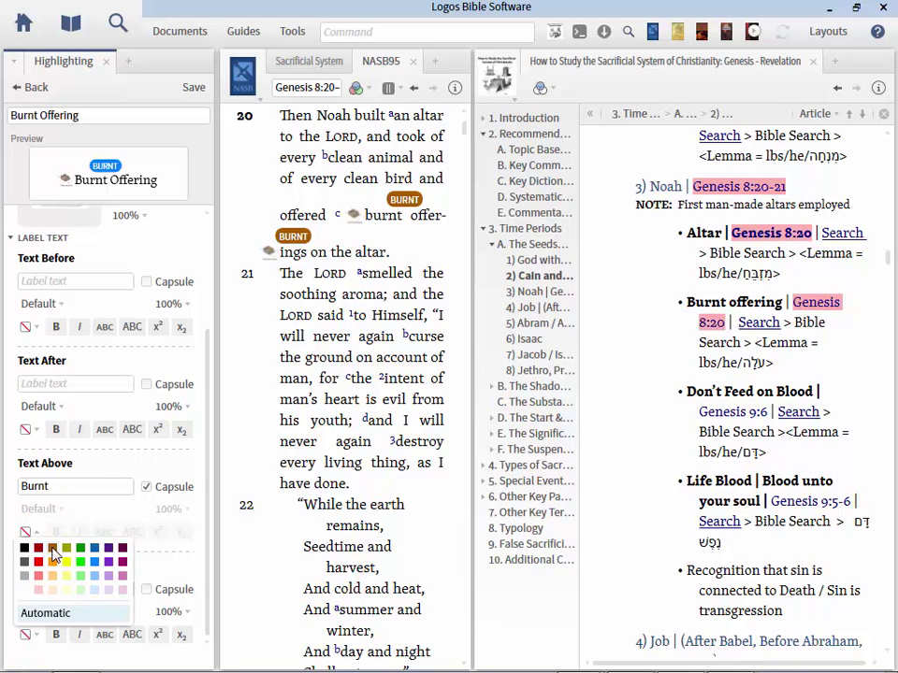
left_click(54, 550)
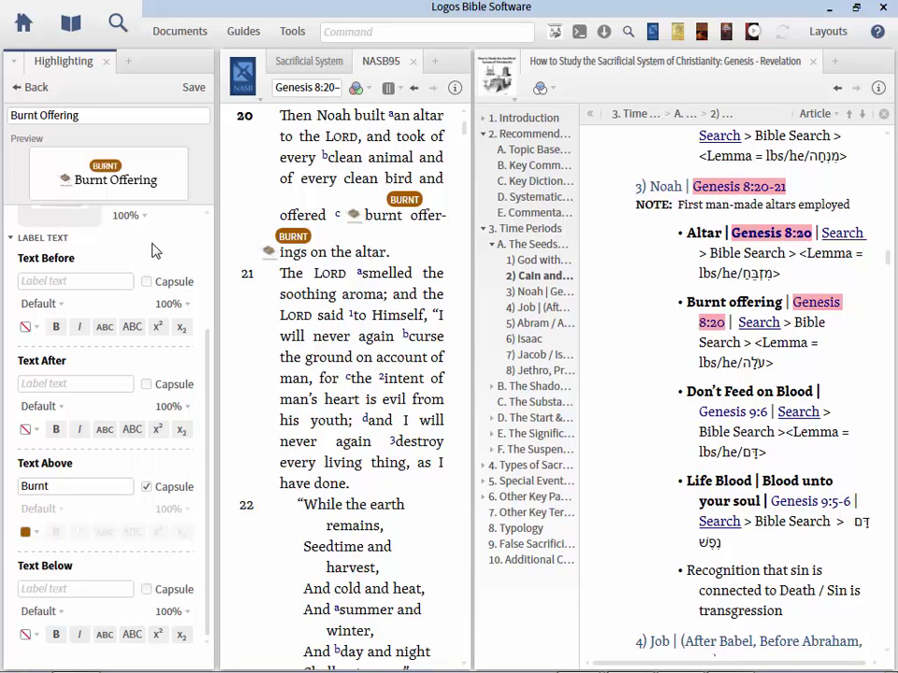
left_click(192, 90)
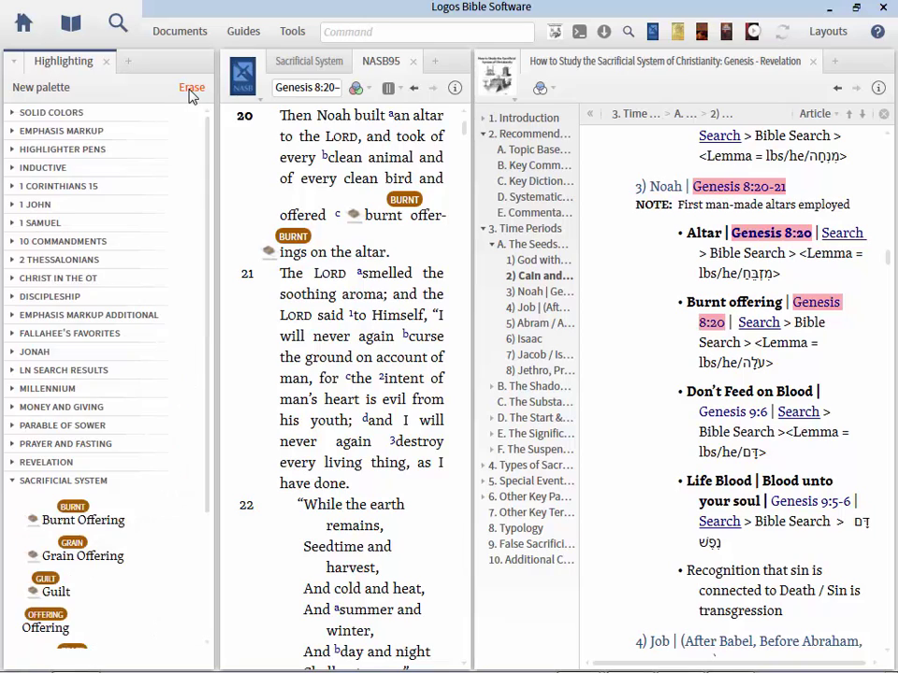